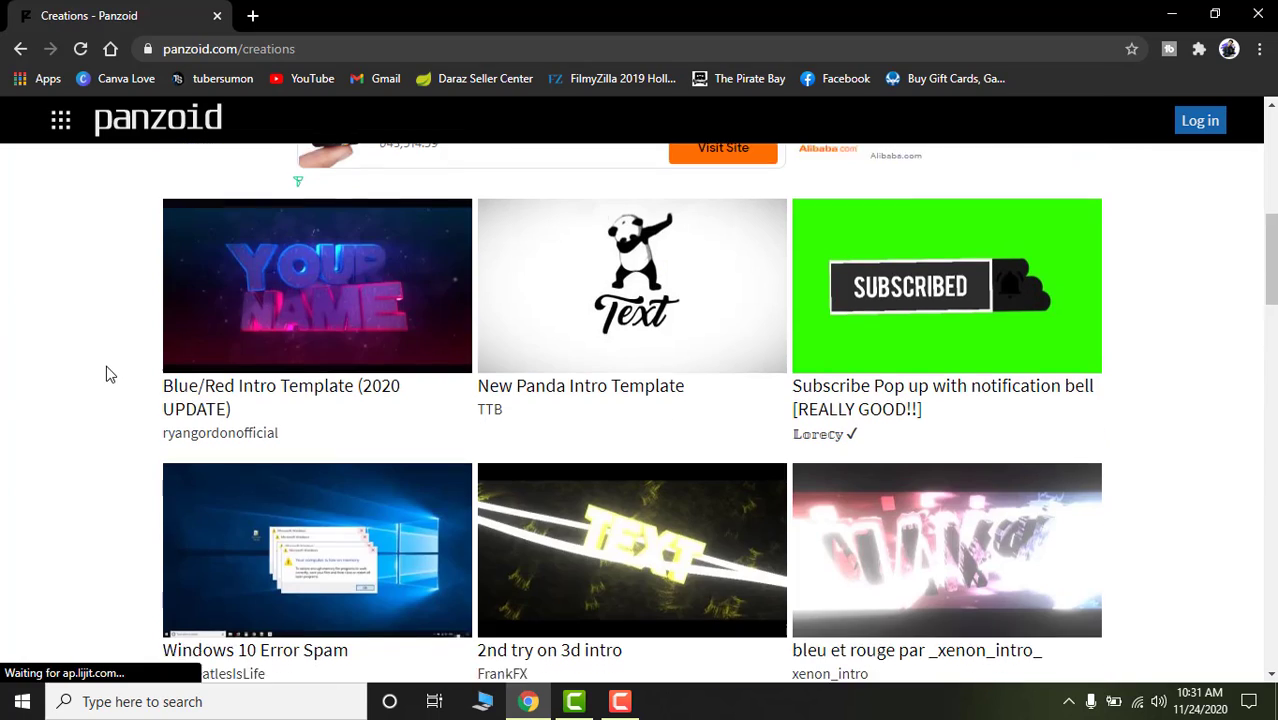
- Find the "a normal intro" template among the creations and open it in Clipmaker
scroll(108, 365, up, 5)
scroll(130, 330, down, 9)
scroll(153, 313, down, 5)
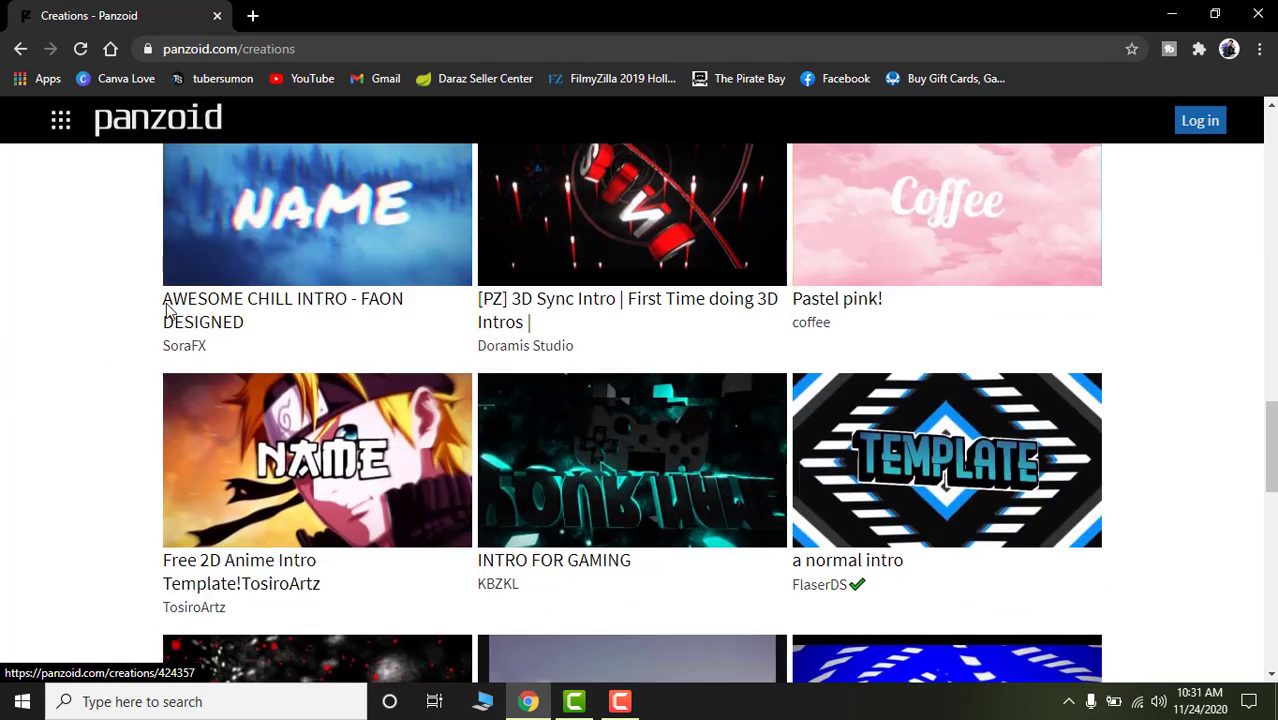
scroll(167, 312, down, 8)
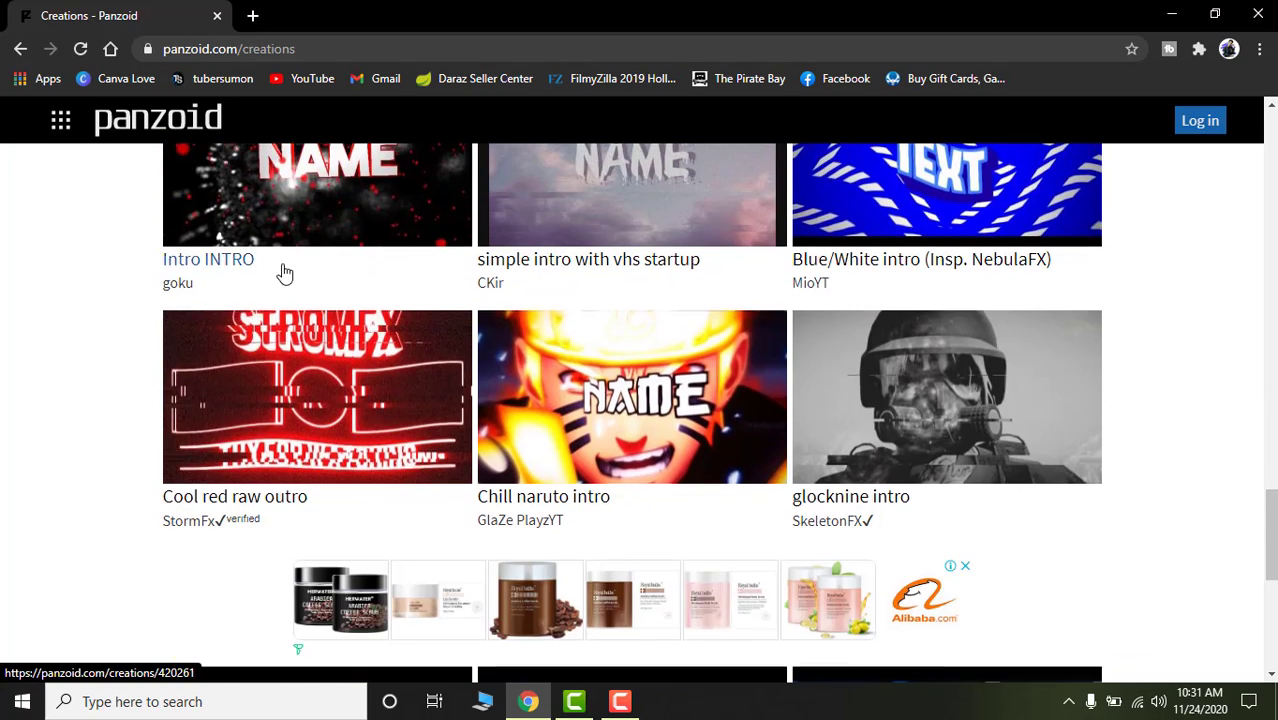
scroll(4, 300, up, 7)
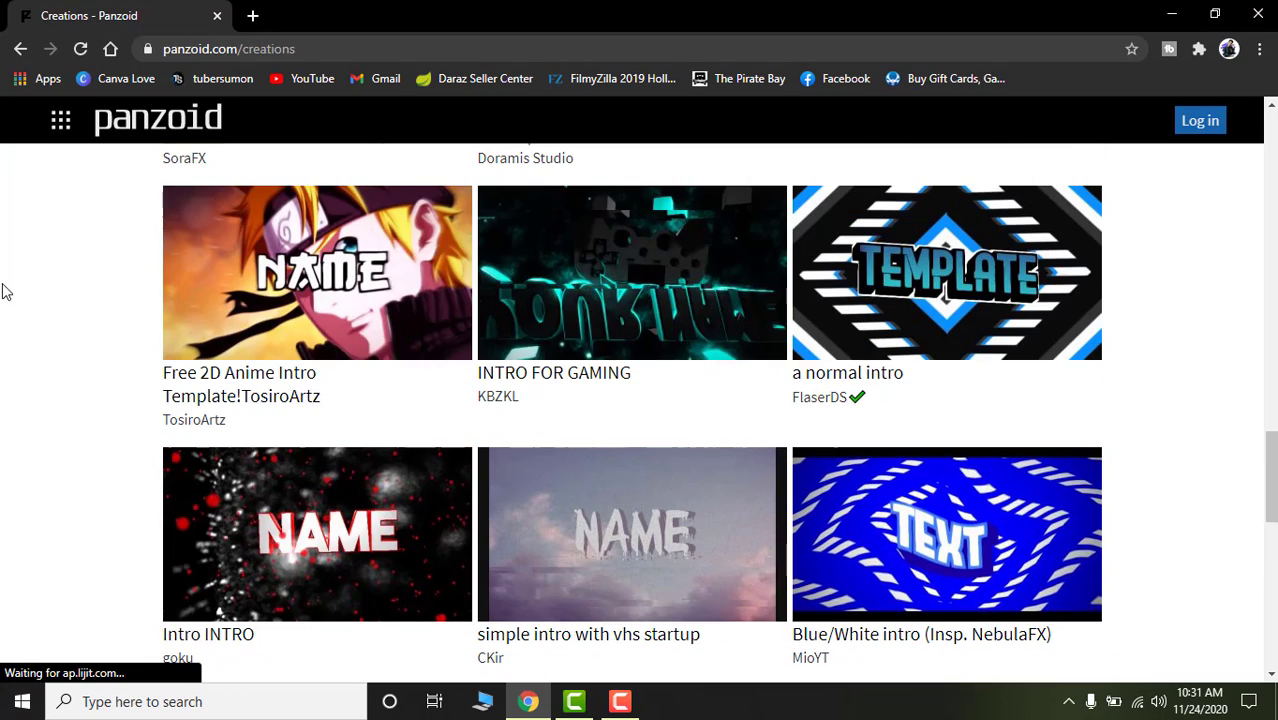
scroll(5, 252, up, 2)
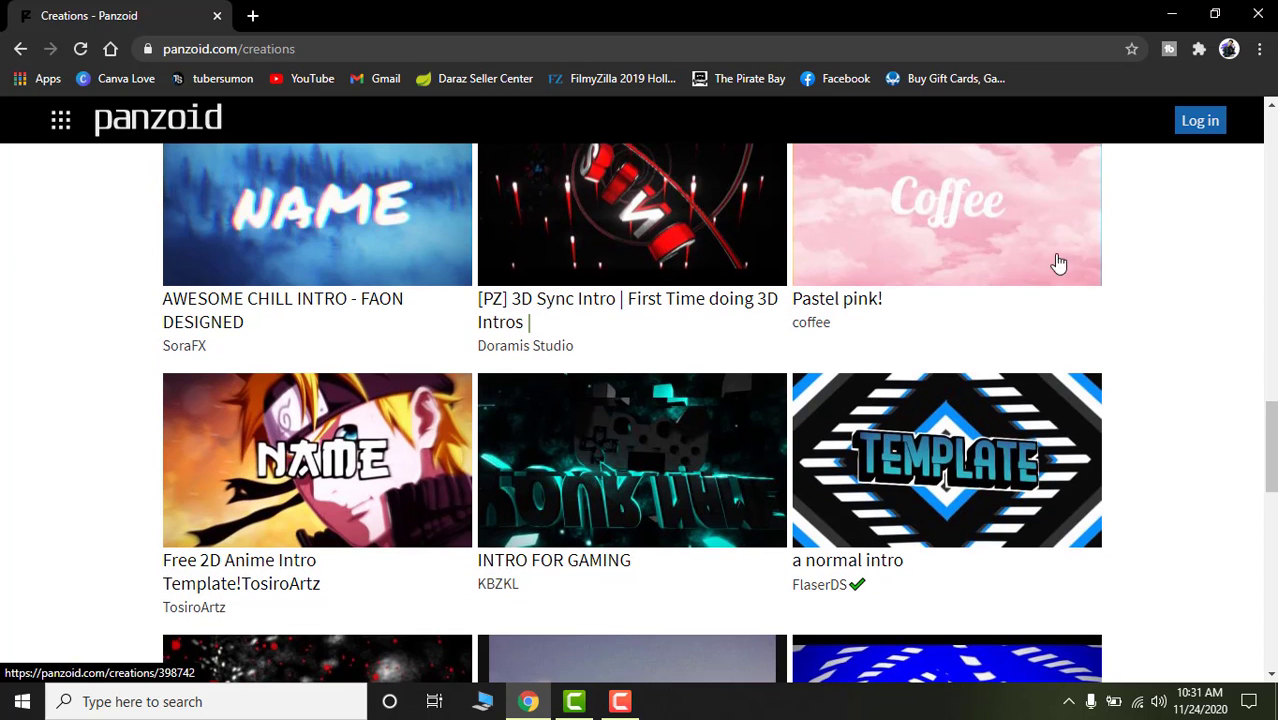
click(935, 470)
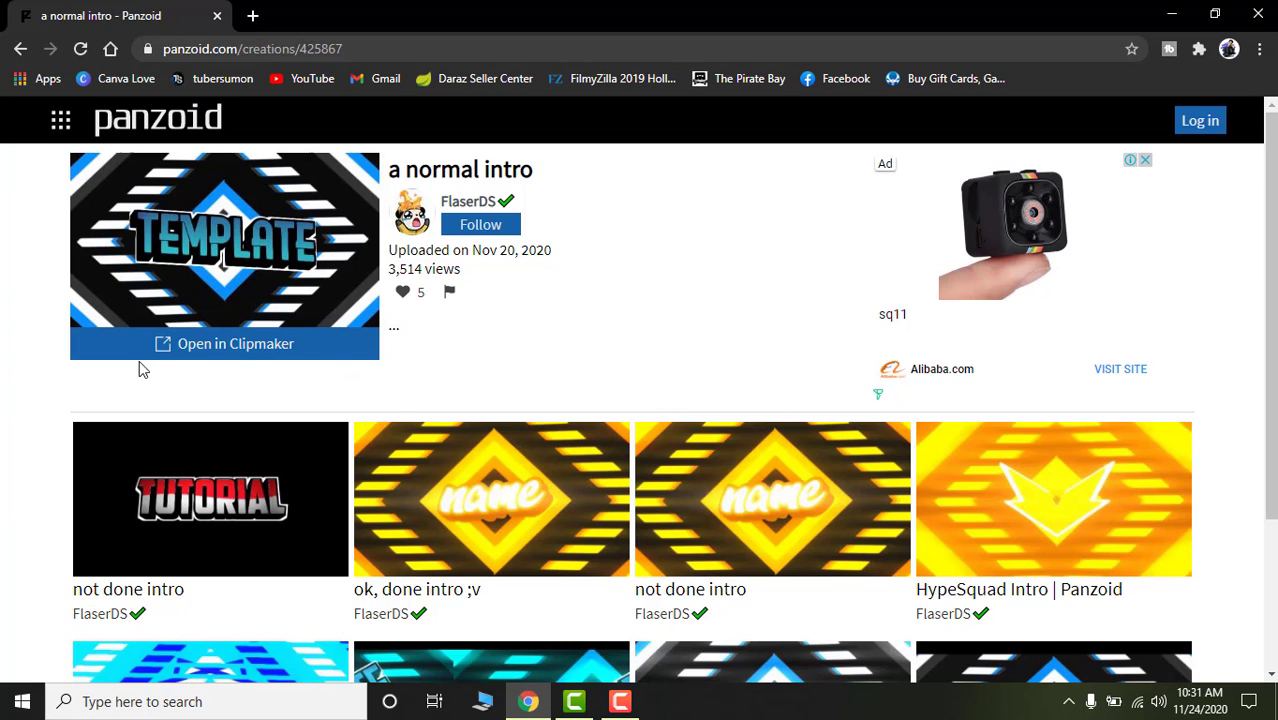
click(329, 359)
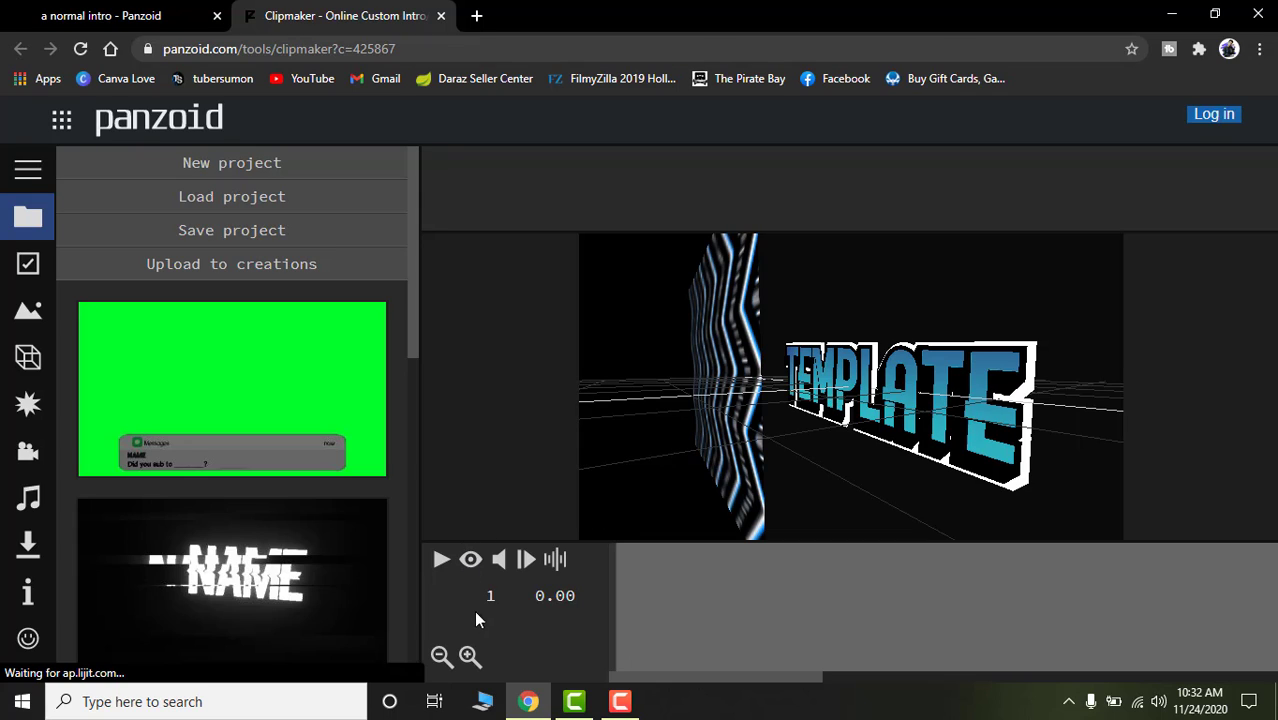
- Switch the preview to the camera view, play the template intro, and pause it
click(470, 561)
click(441, 563)
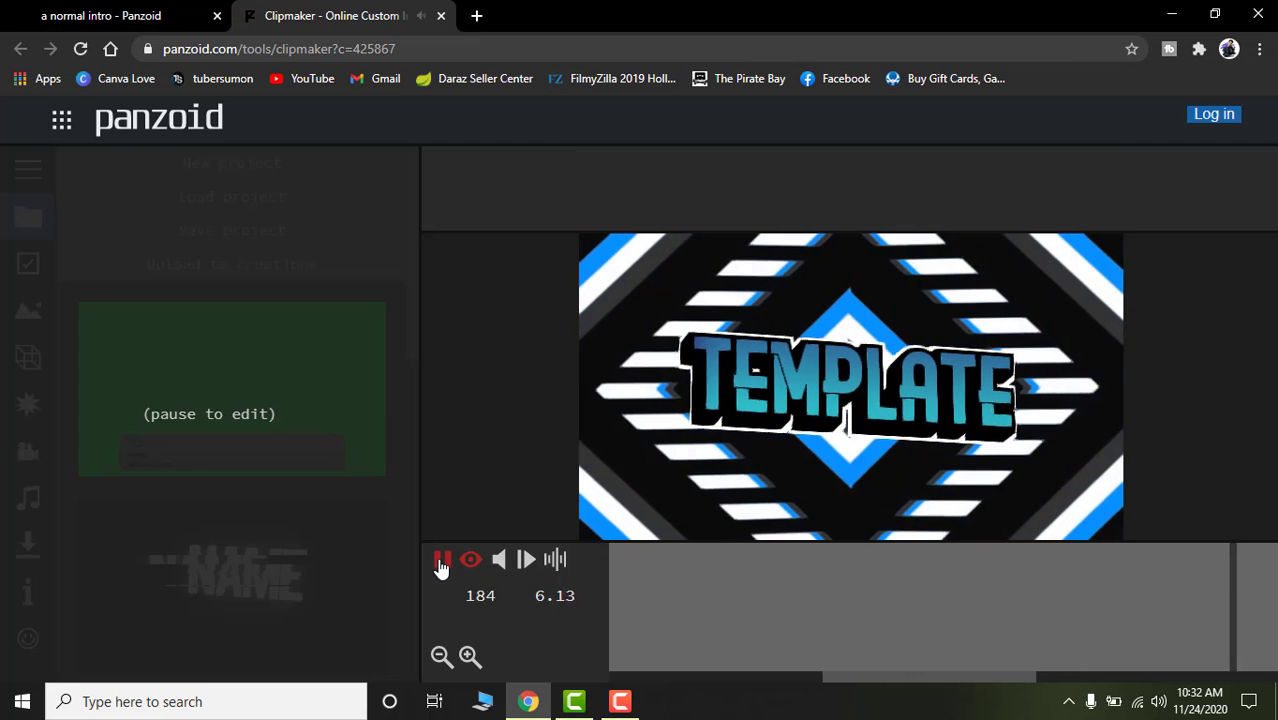
click(441, 565)
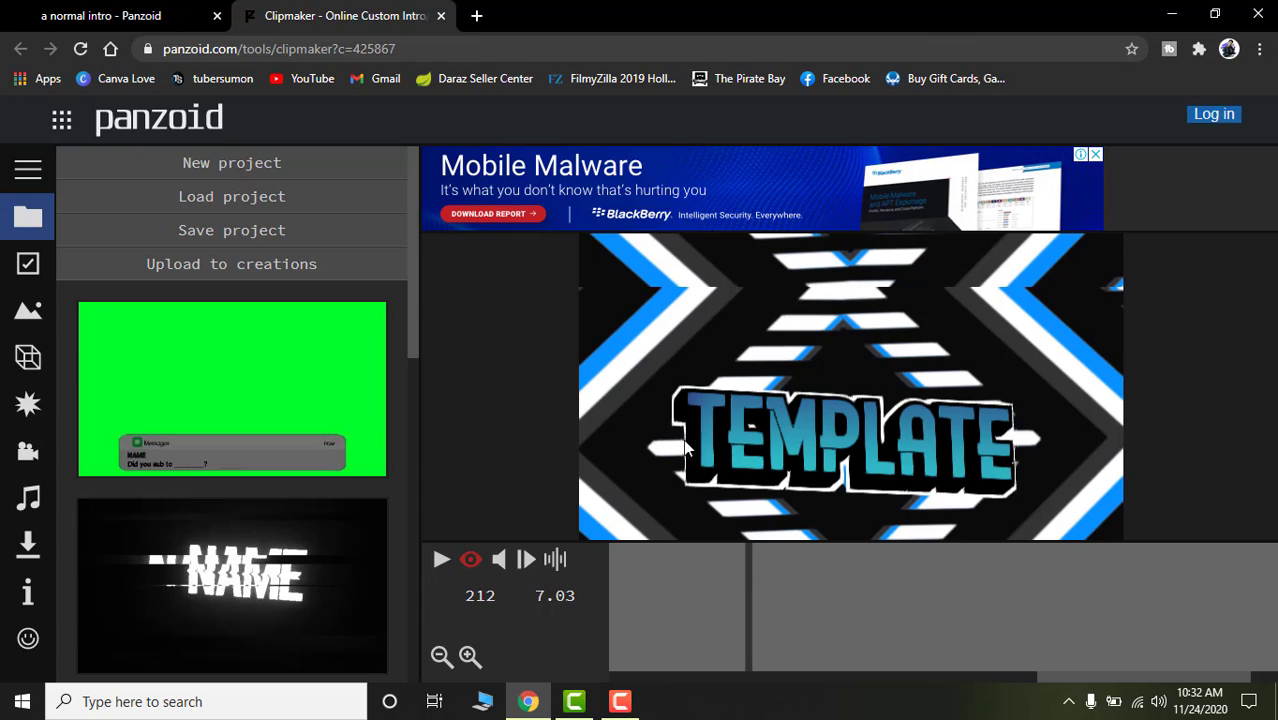
- Replace the first TEMPLATE text object in group r with the creator's name in capitals
click(31, 360)
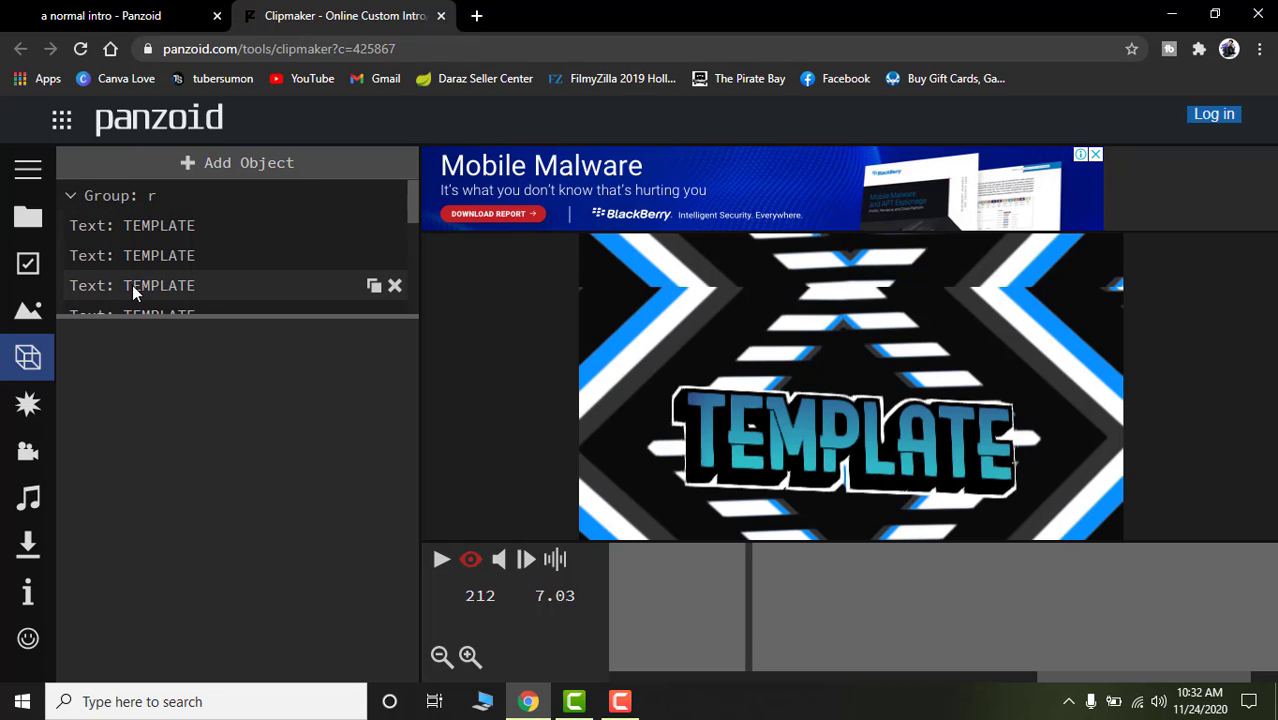
scroll(125, 250, down, 2)
scroll(121, 224, up, 1)
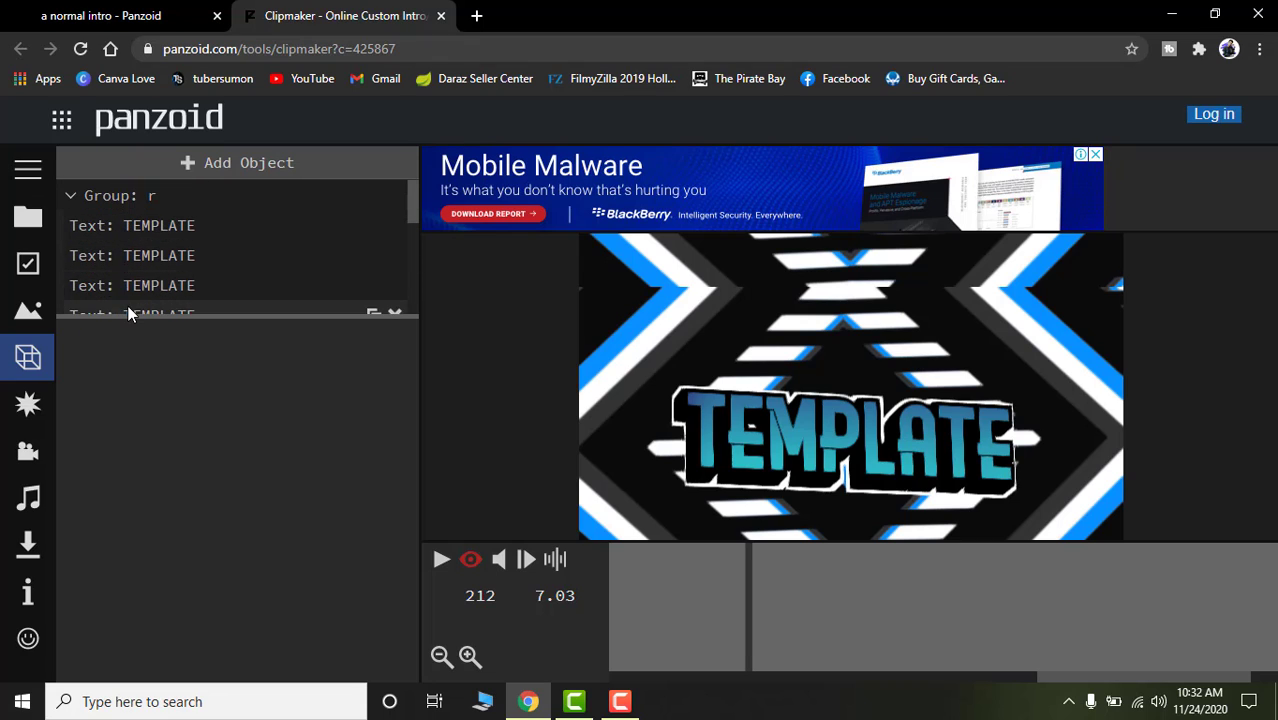
scroll(128, 280, down, 1)
scroll(130, 230, down, 1)
scroll(145, 235, up, 2)
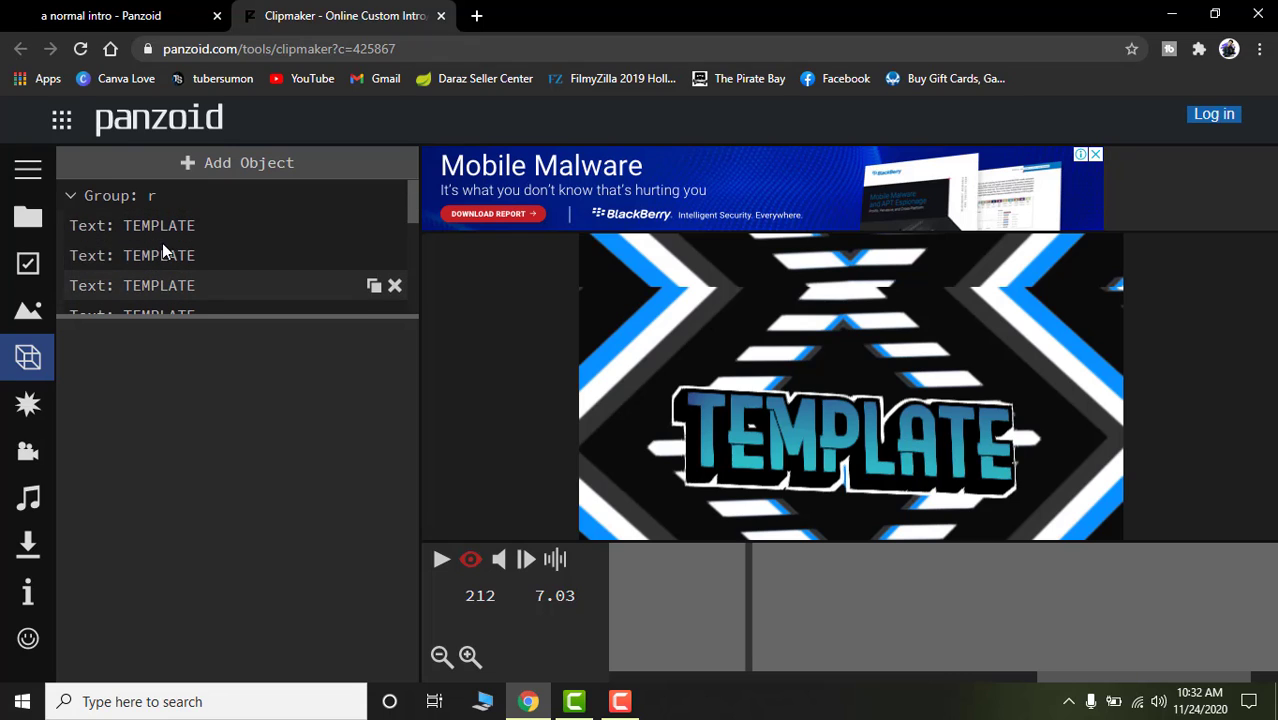
click(187, 226)
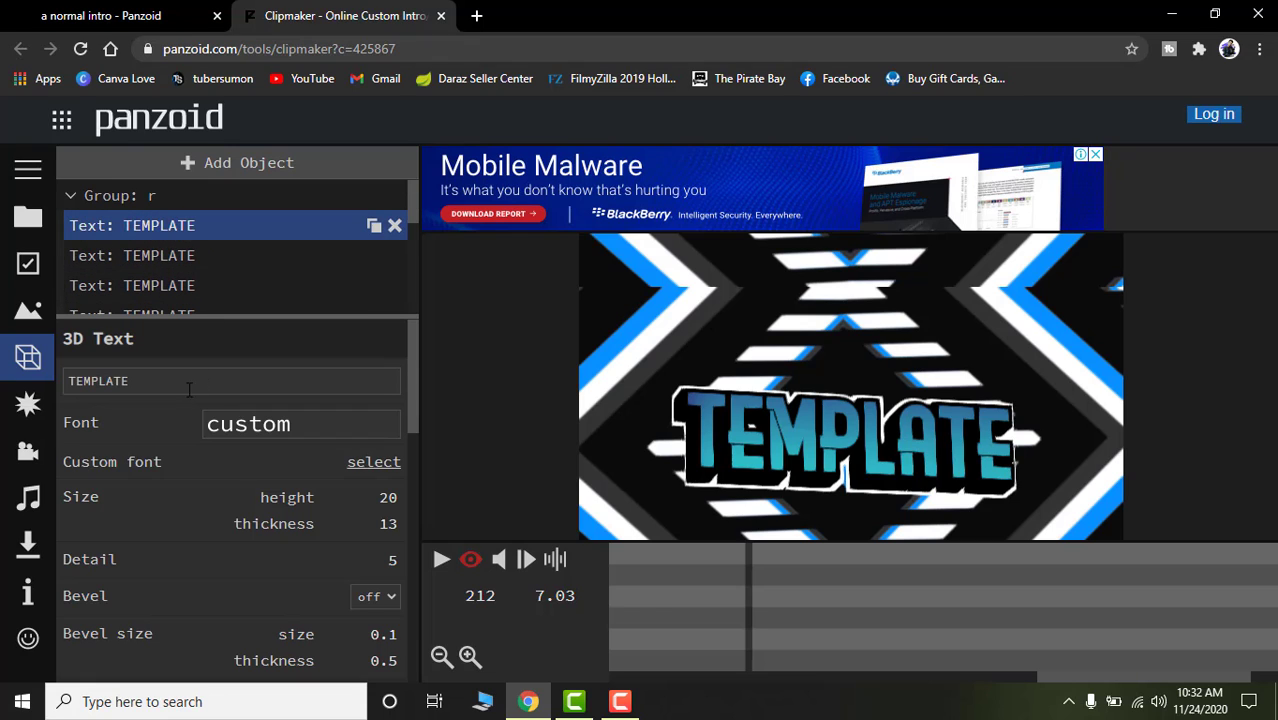
drag(189, 382, 70, 375)
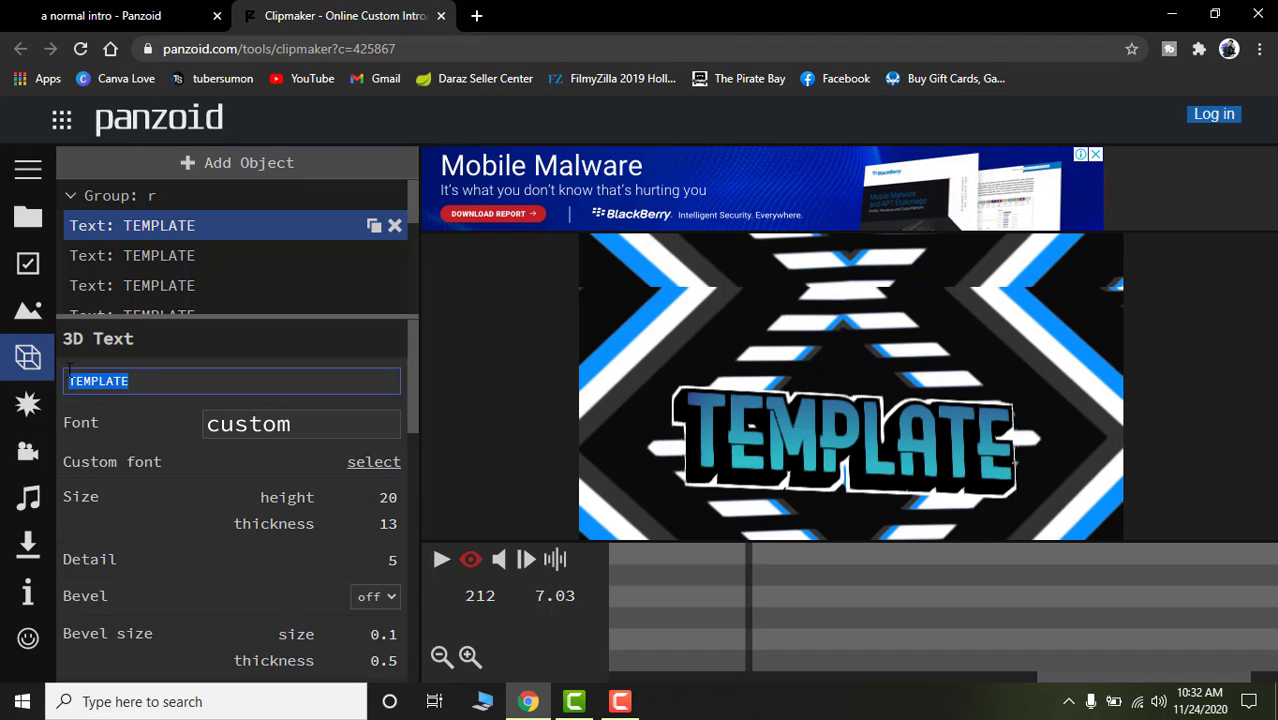
text(s)
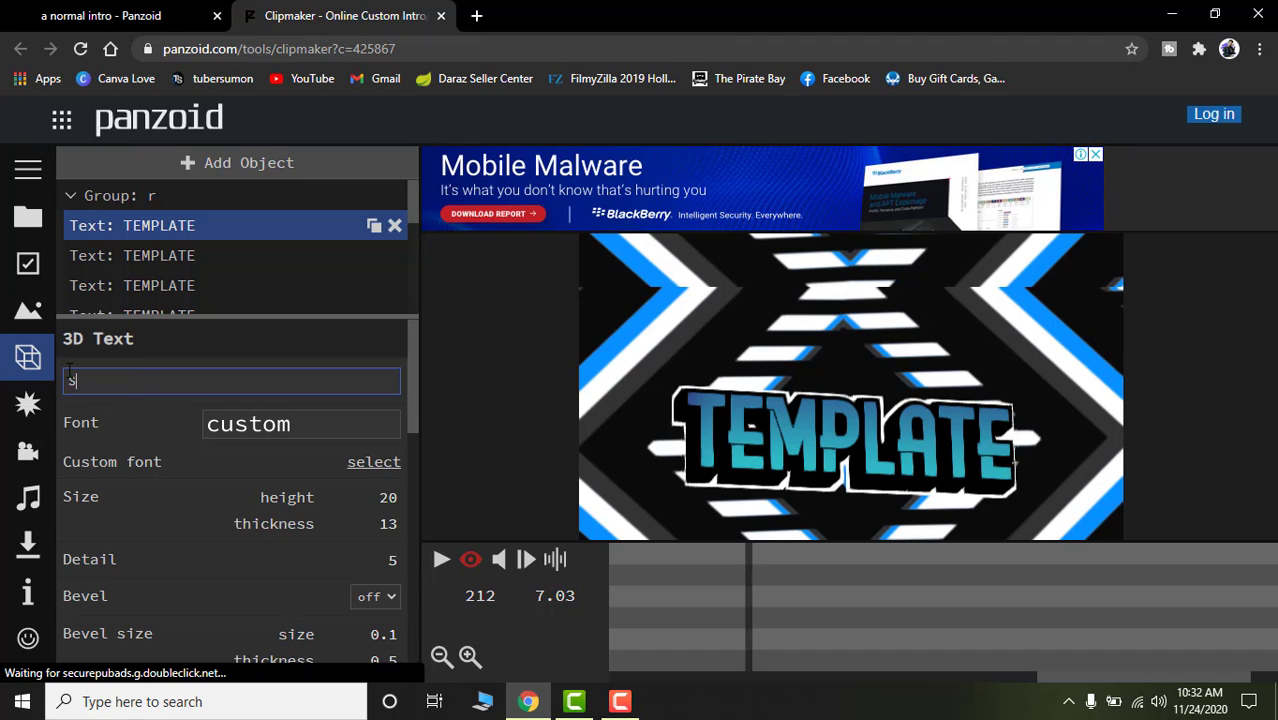
text(UMO)
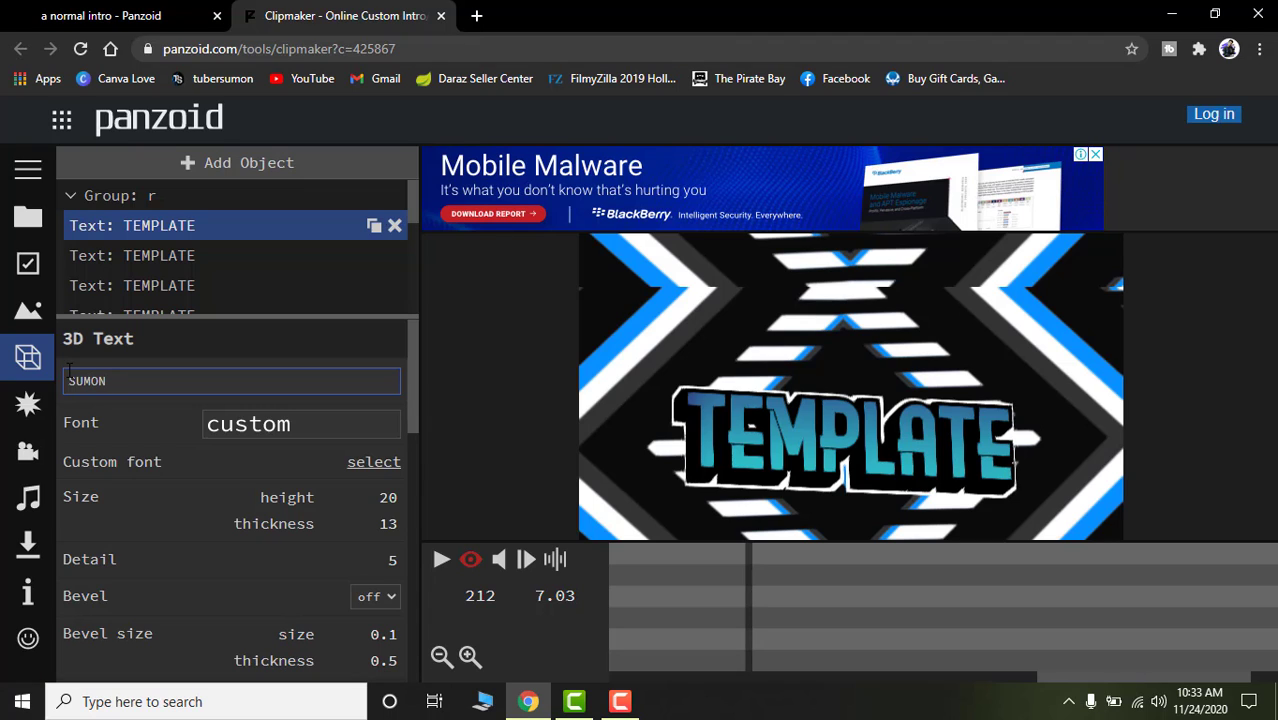
text(N)
key(Return)
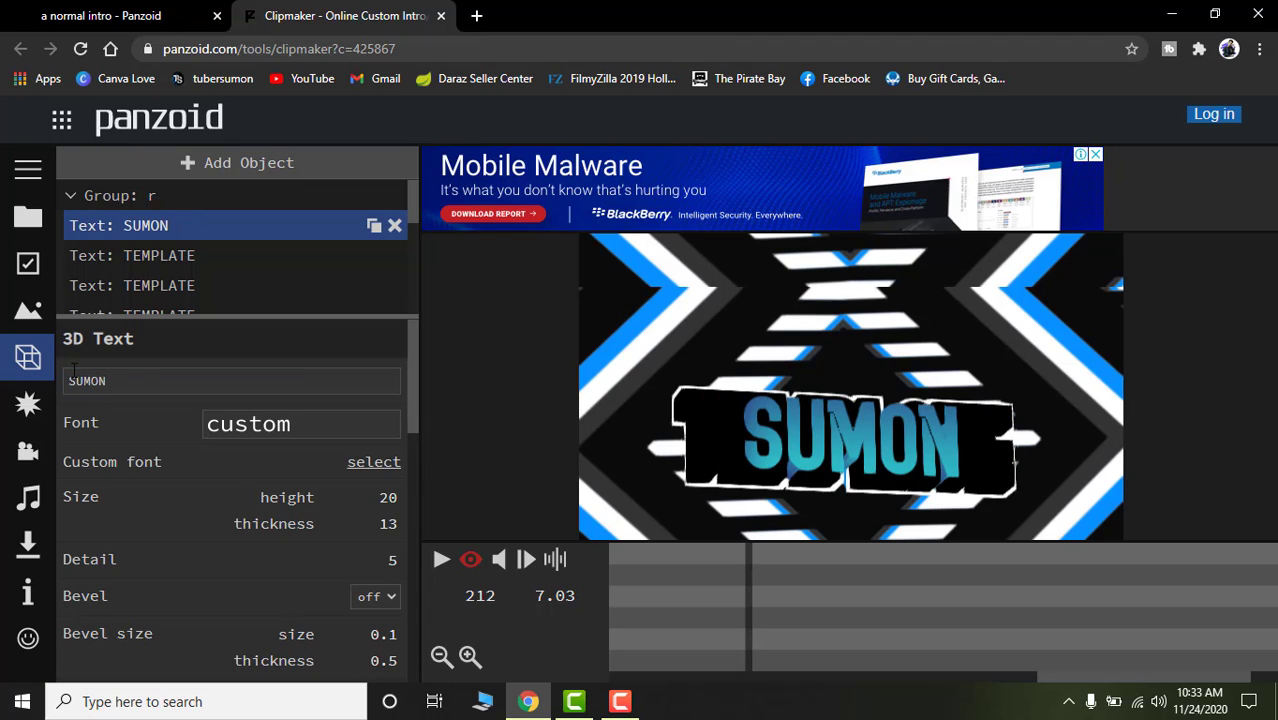
- Change the second 3D text object in group r from TEMPLATE to the same name
click(166, 262)
double_click(148, 376)
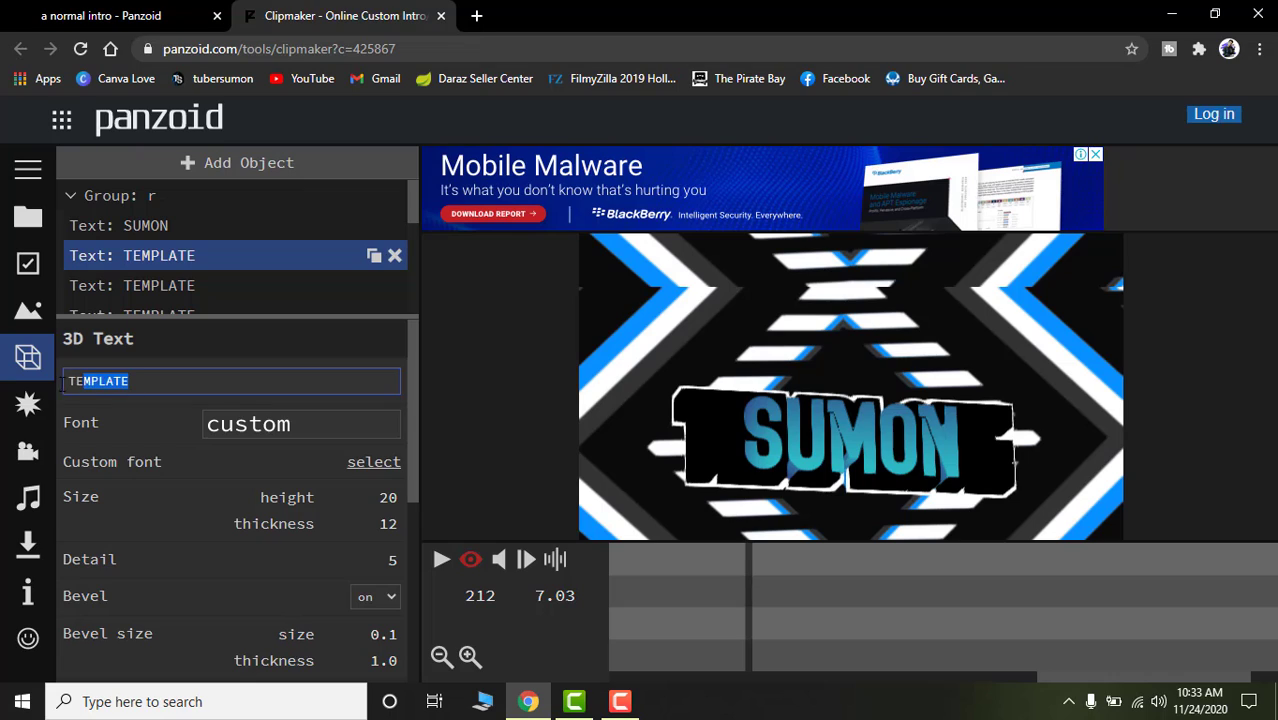
text(SUMON)
key(Return)
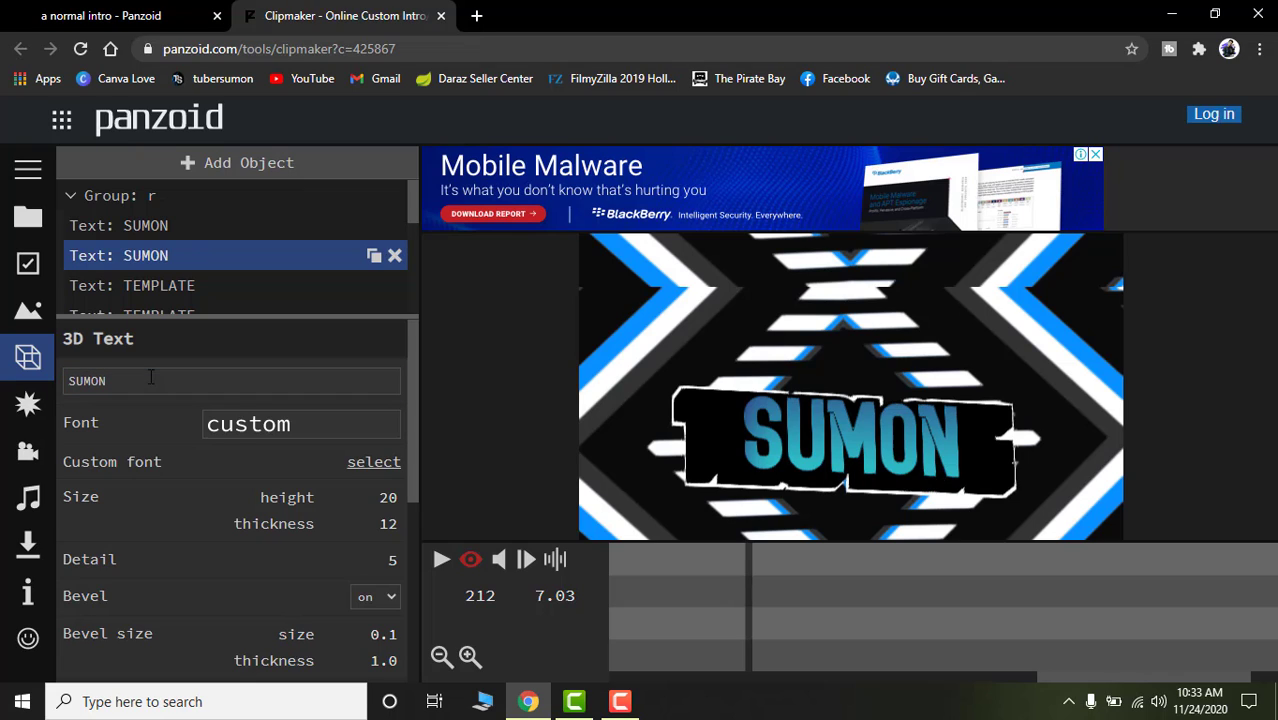
- Enter the same name in capitals as the text of the third TEMPLATE object in group r
click(163, 290)
drag(140, 381, 65, 381)
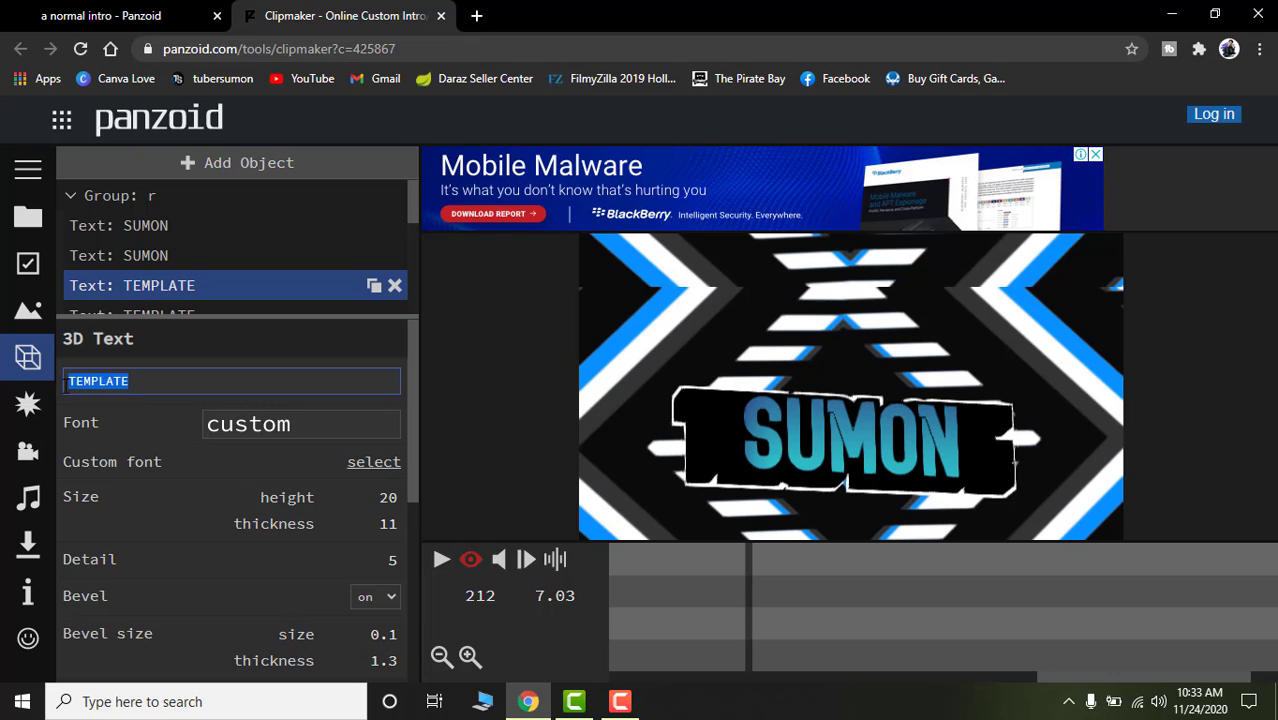
text(SUO)
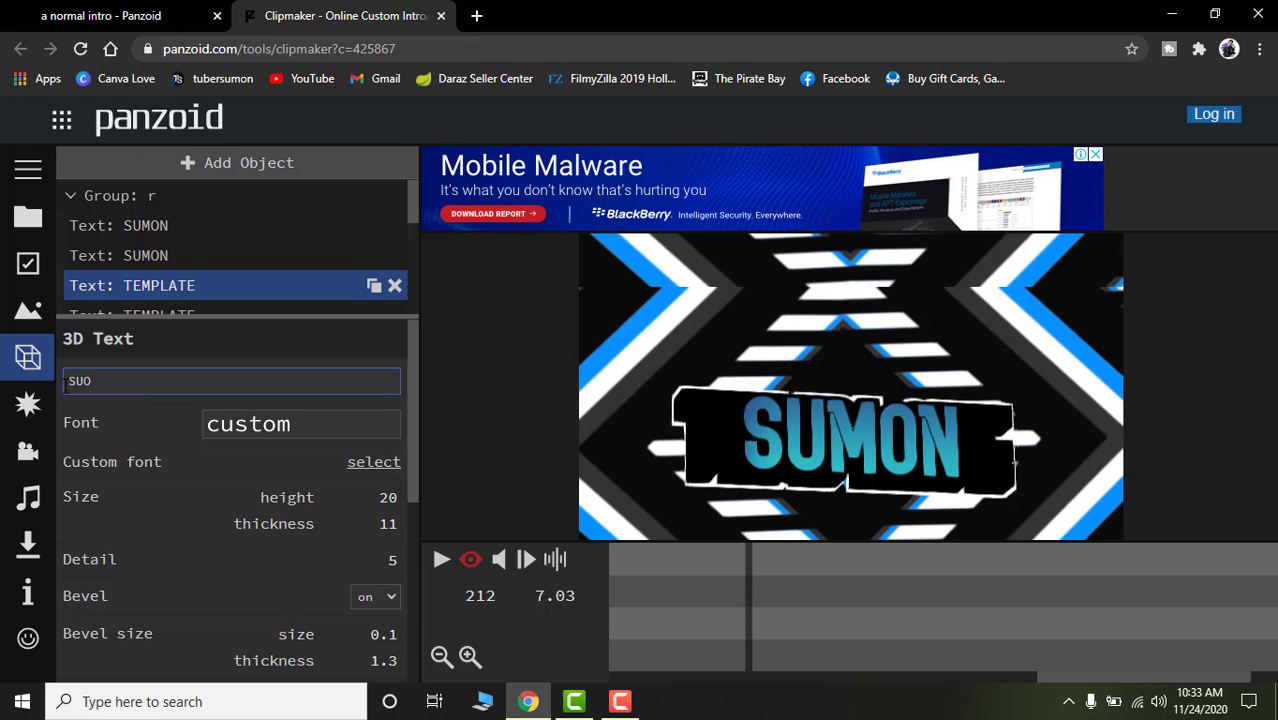
key(Return)
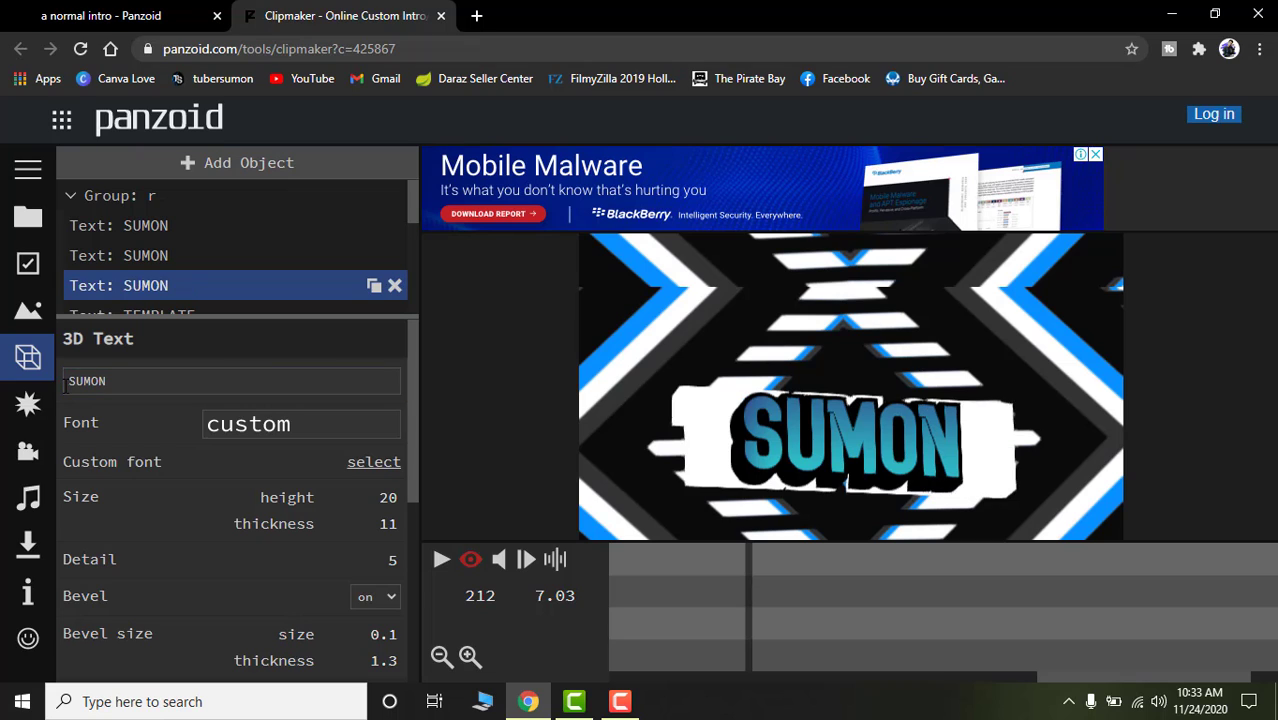
- Replace the last remaining TEMPLATE text, just above group bg1, with the same name in capitals
scroll(150, 312, down, 1)
click(160, 222)
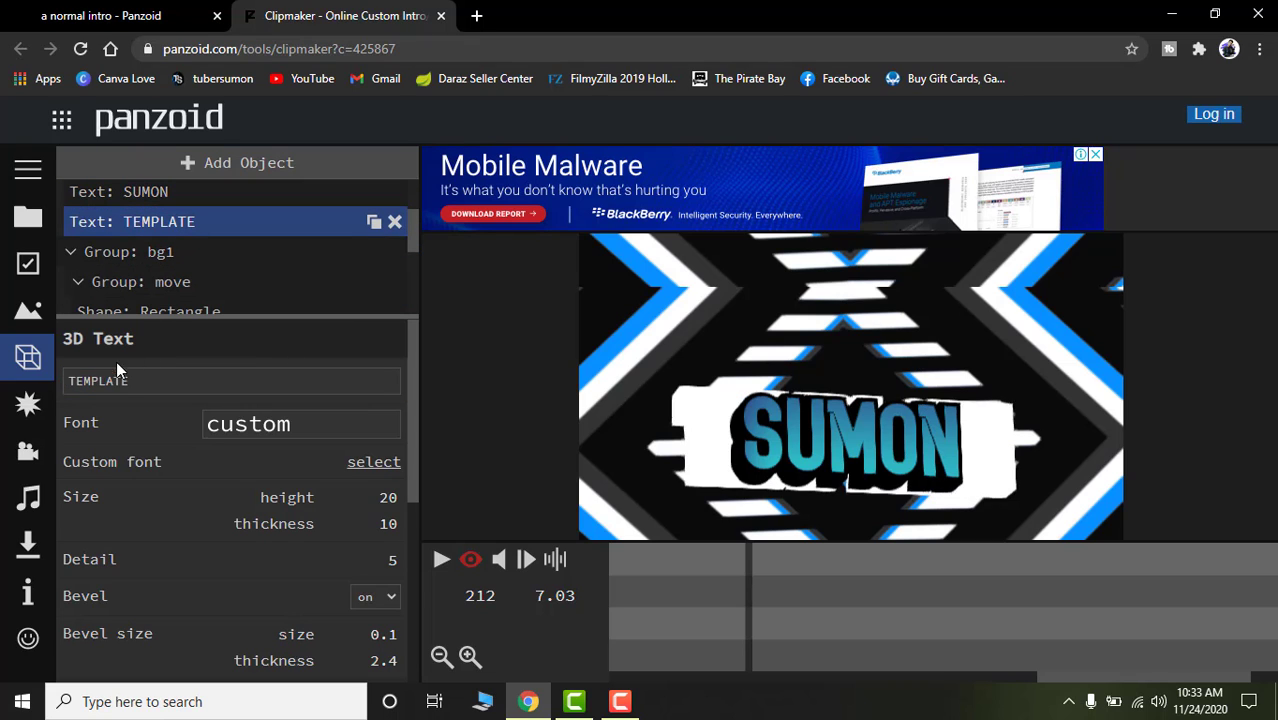
double_click(136, 380)
text(s)
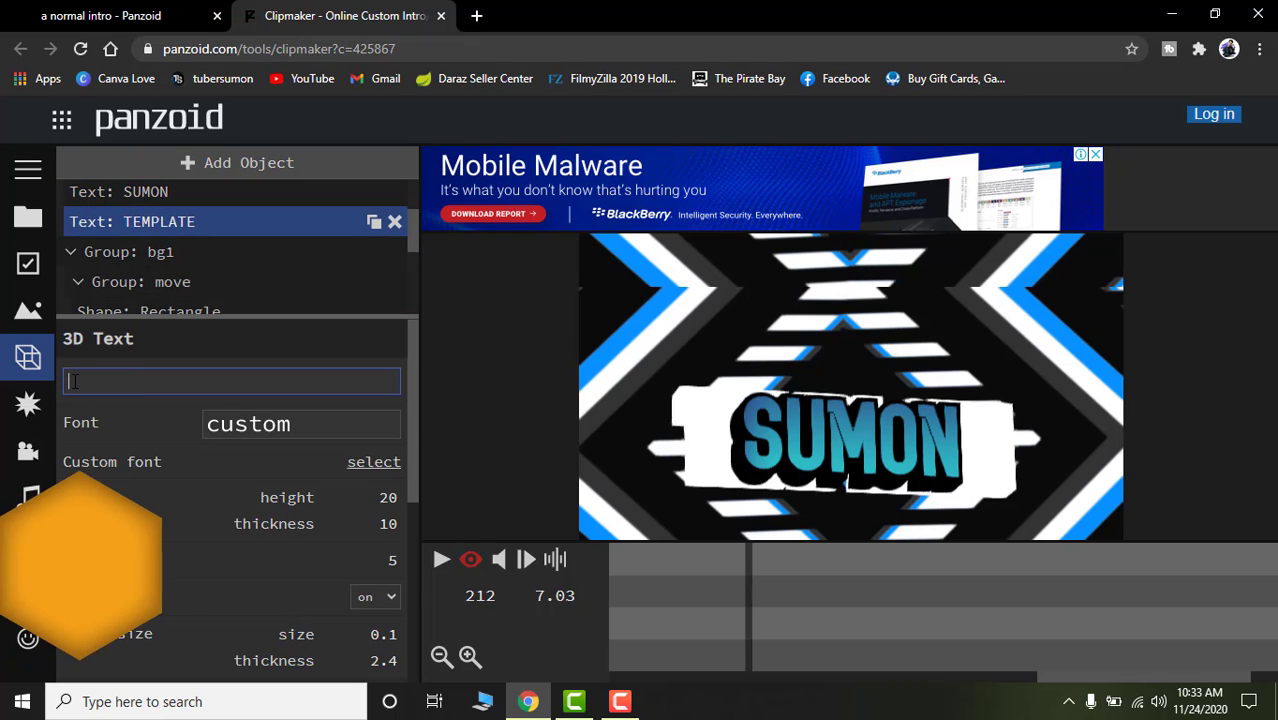
text(um)
key(BackSpace)
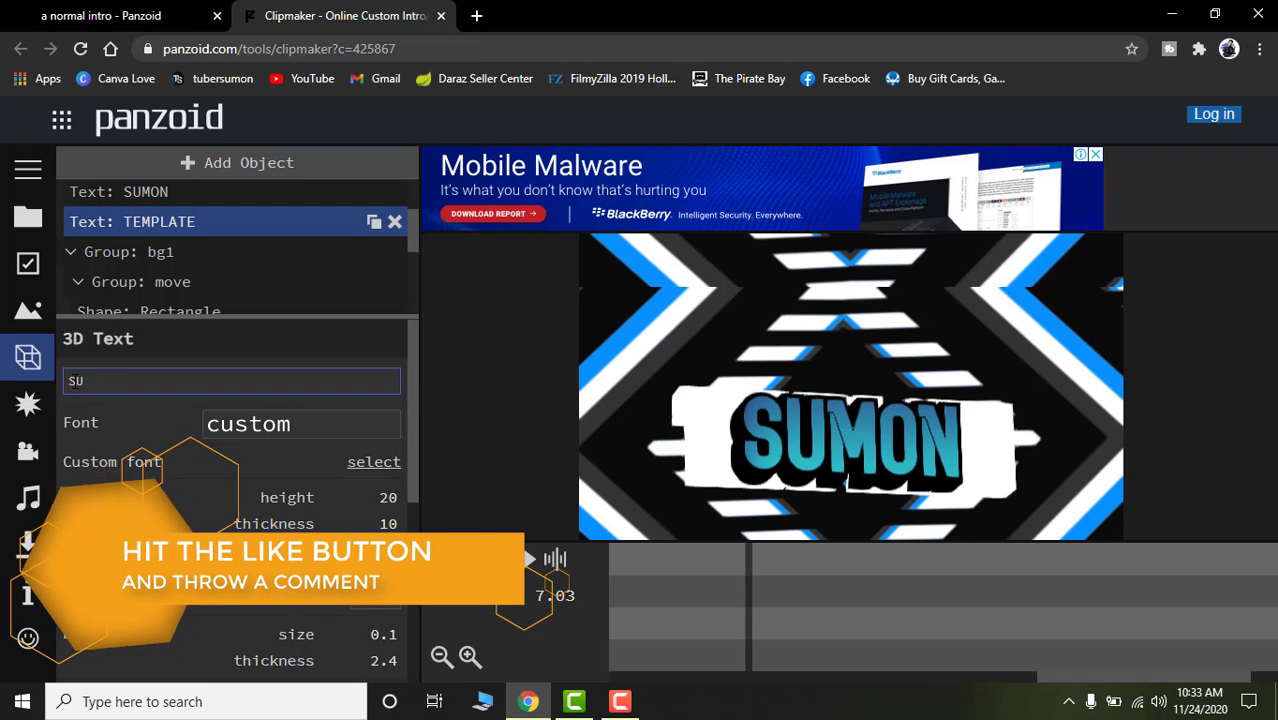
text(mon)
key(Return)
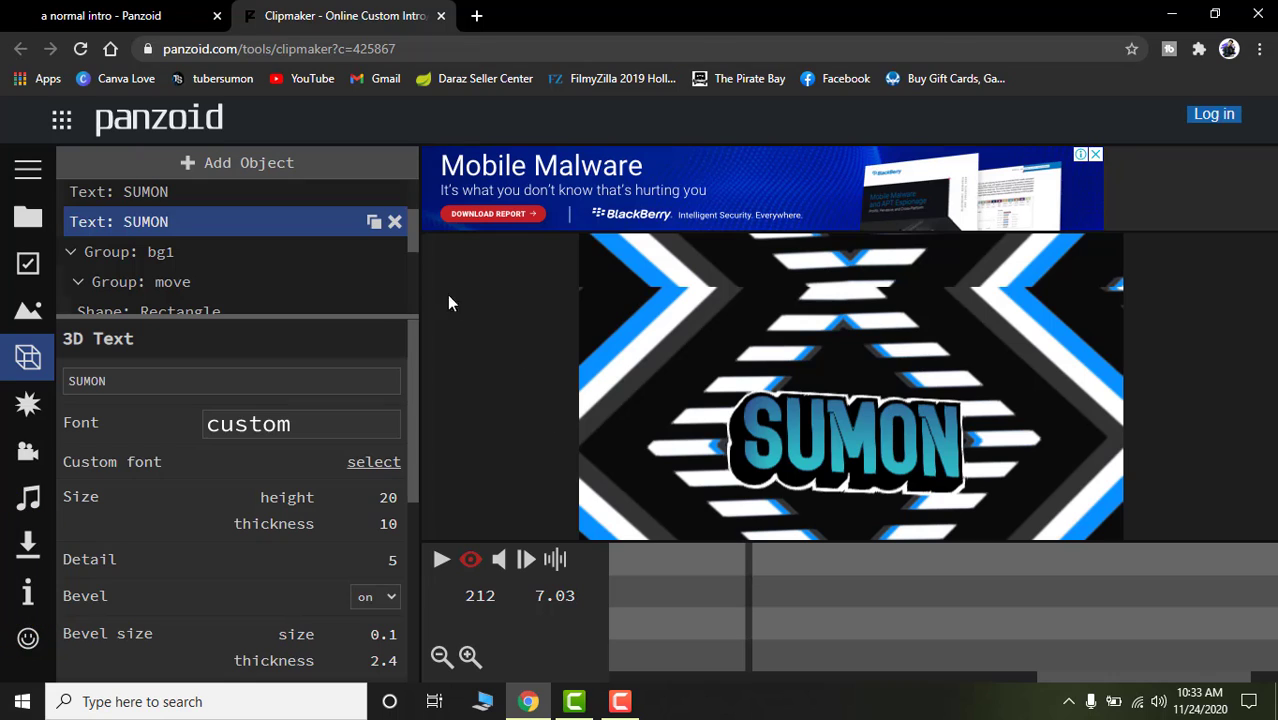
- Play back the customized intro to review the new name, and pause the playback
scroll(277, 283, up, 2)
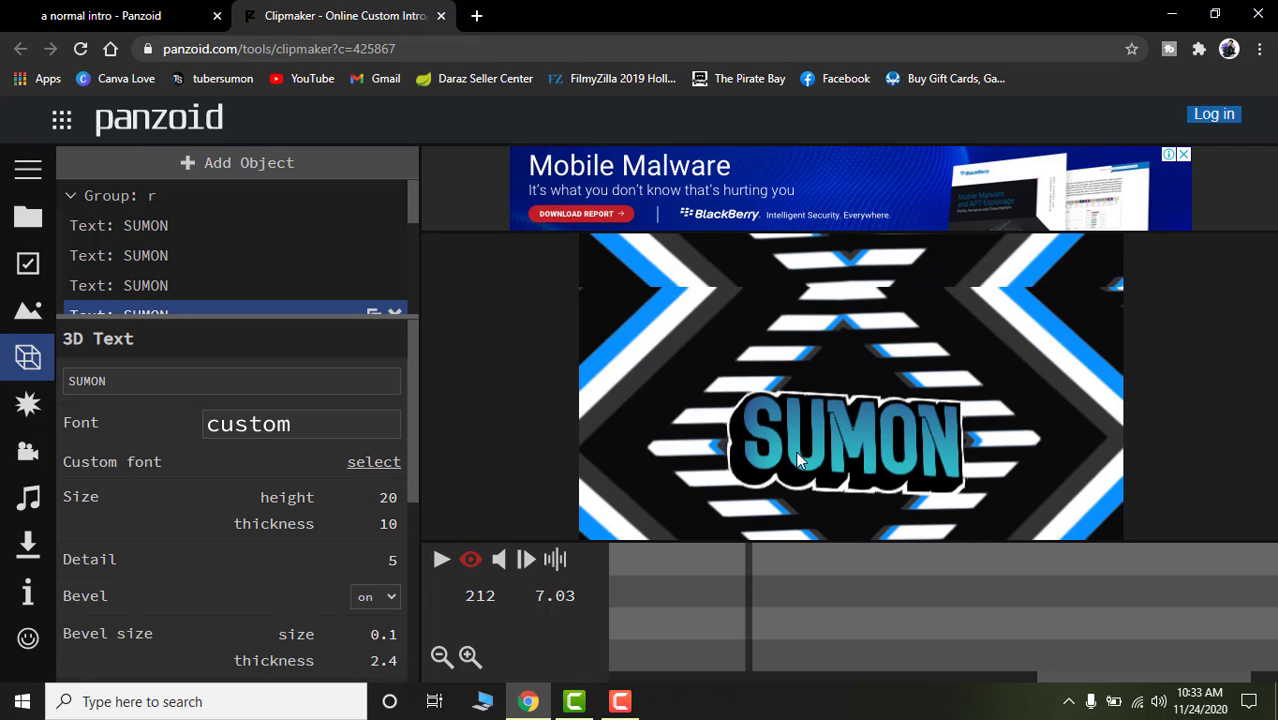
click(442, 561)
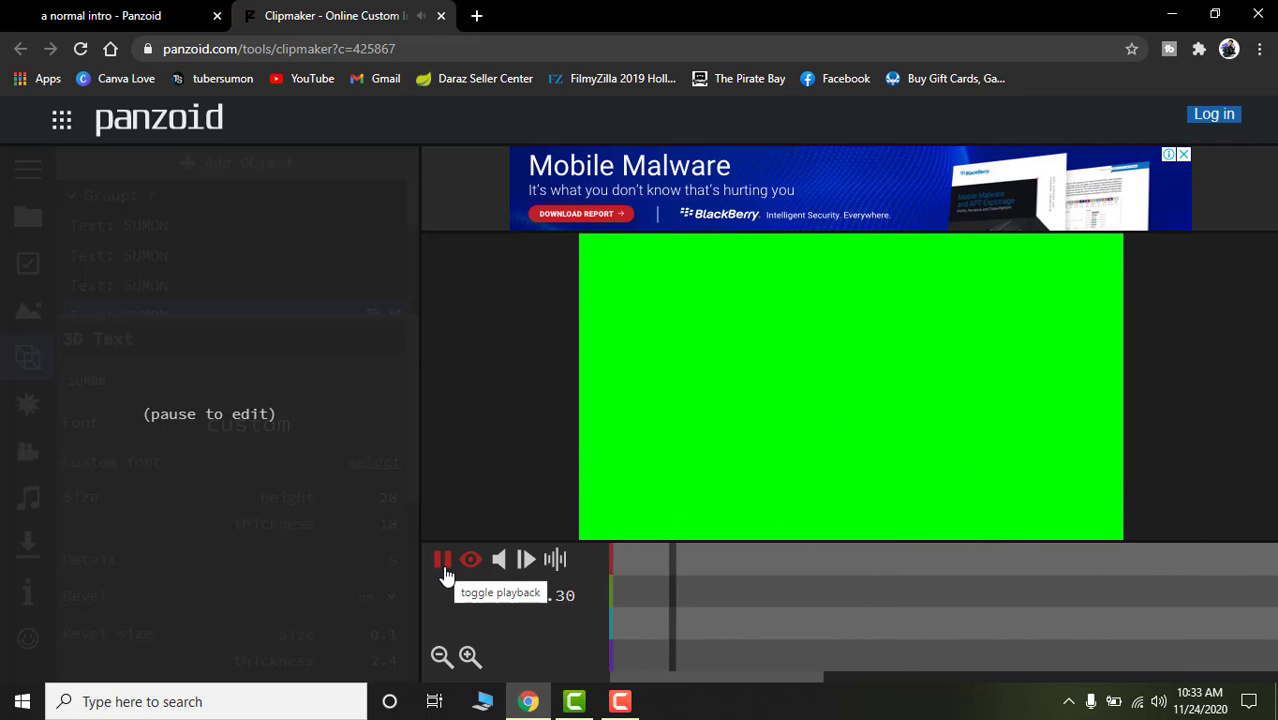
click(444, 566)
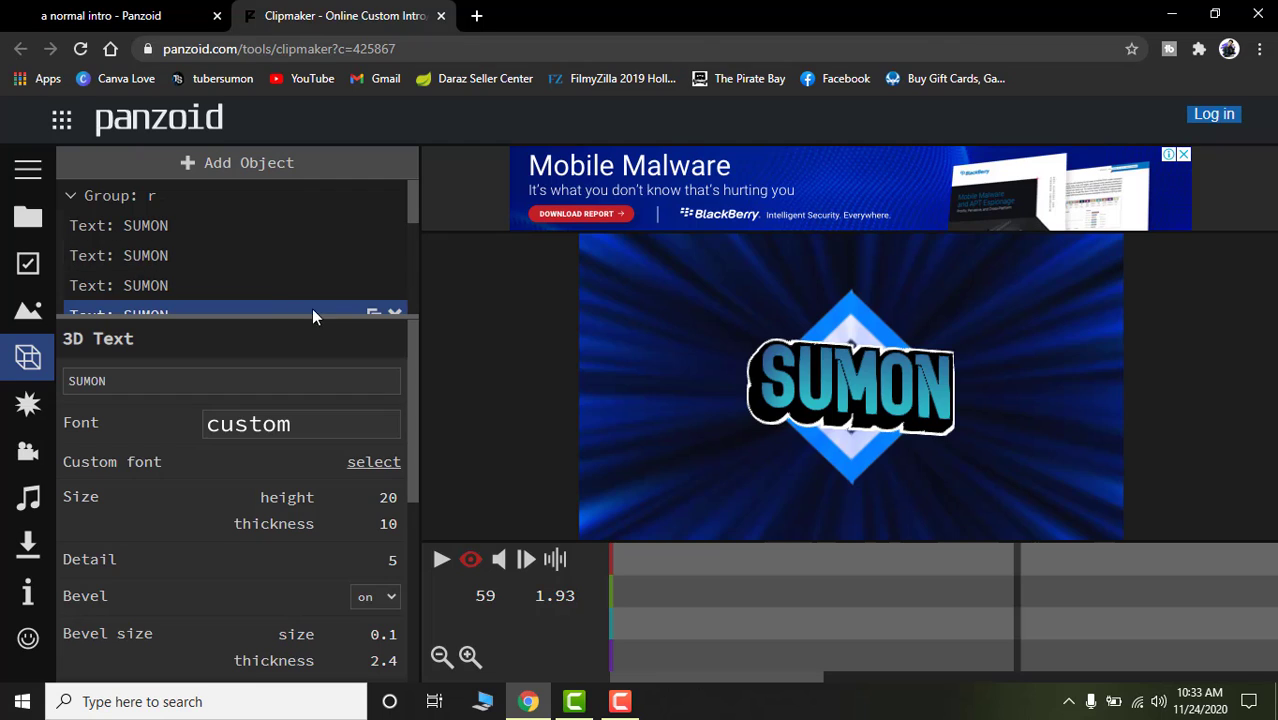
- Examine the object list, from the text objects in group r to the shapes in group bg1, for any leftover template text
scroll(159, 280, down, 2)
scroll(161, 250, up, 1)
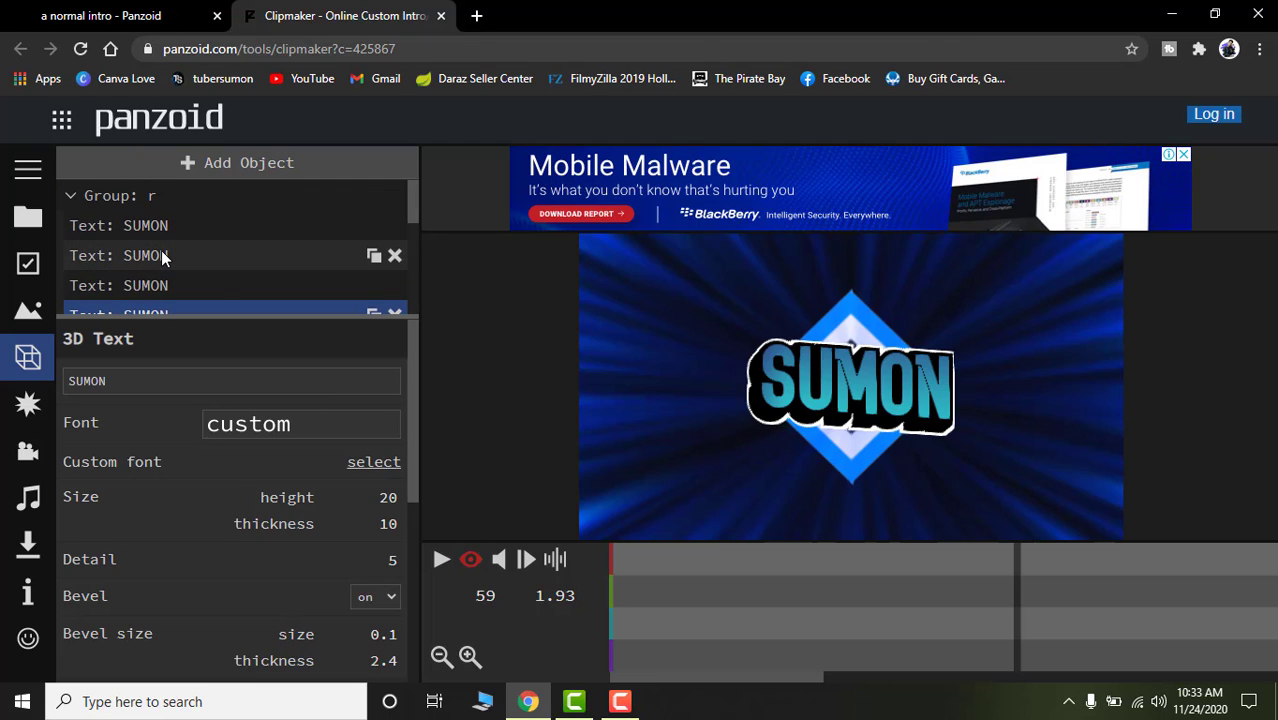
scroll(213, 281, down, 2)
scroll(195, 260, up, 1)
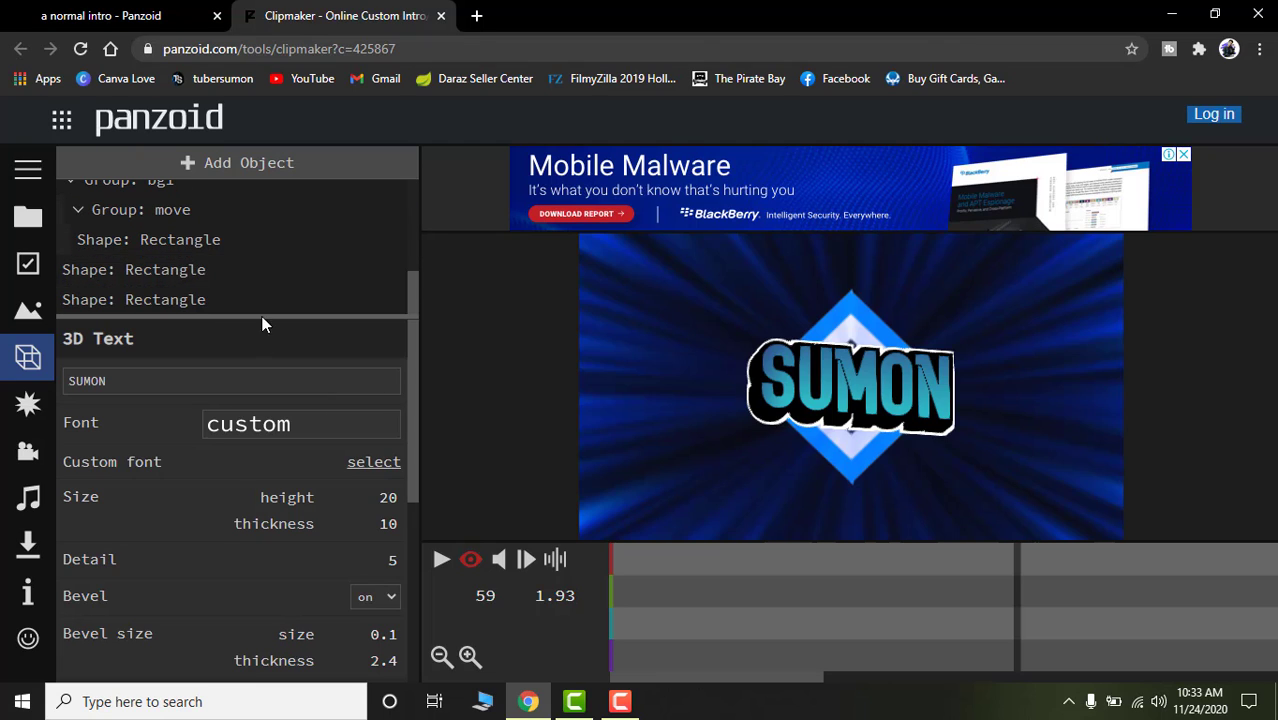
scroll(218, 270, up, 3)
scroll(220, 278, down, 3)
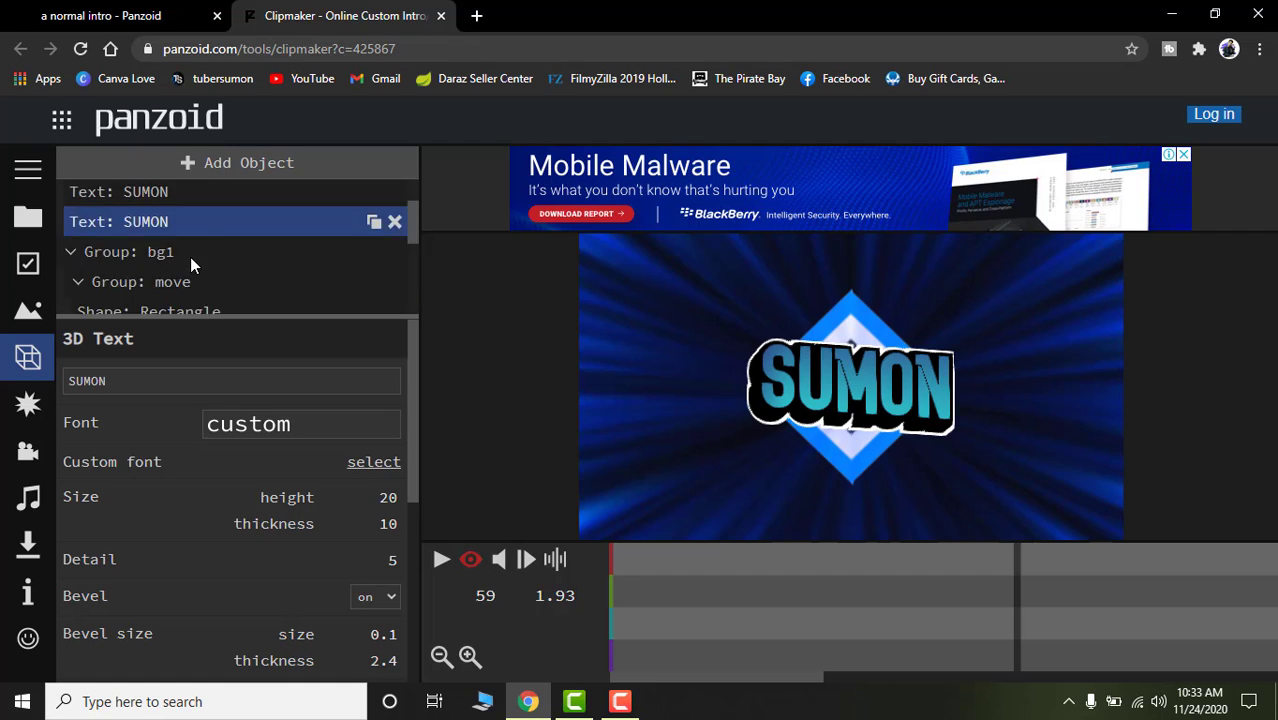
scroll(230, 265, up, 3)
scroll(212, 257, down, 3)
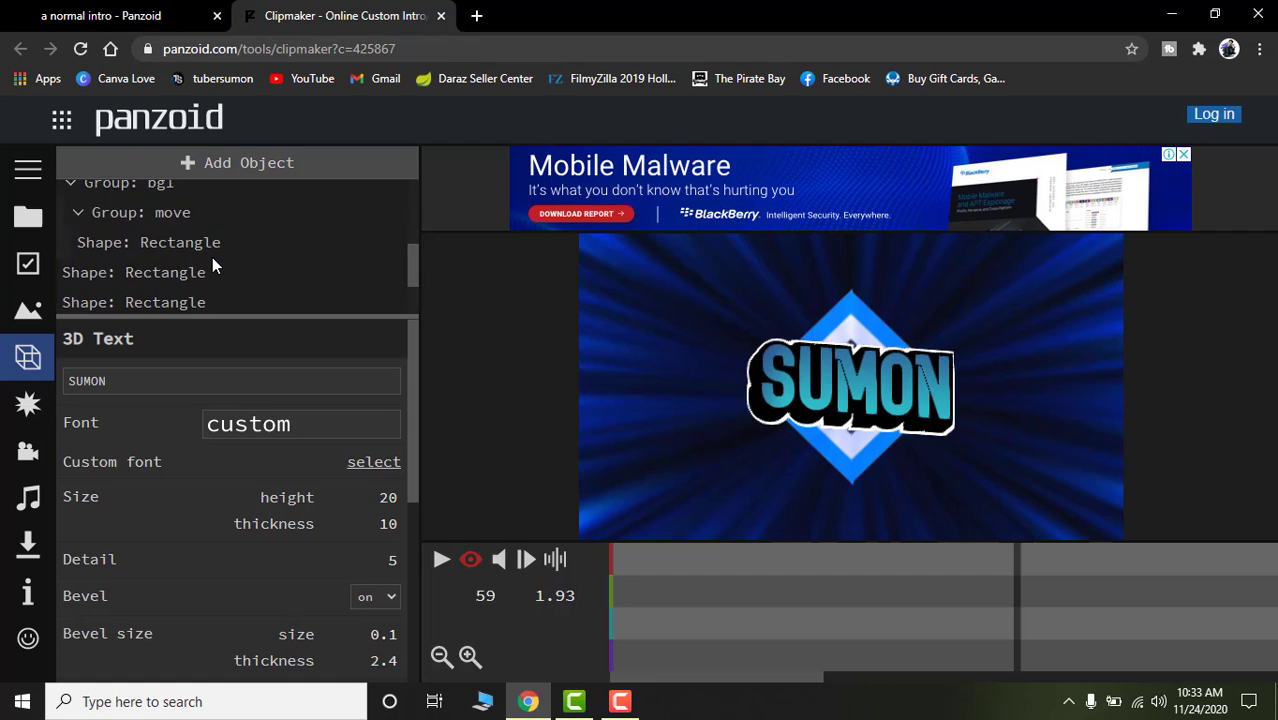
scroll(212, 255, up, 3)
scroll(200, 262, down, 3)
scroll(191, 250, up, 3)
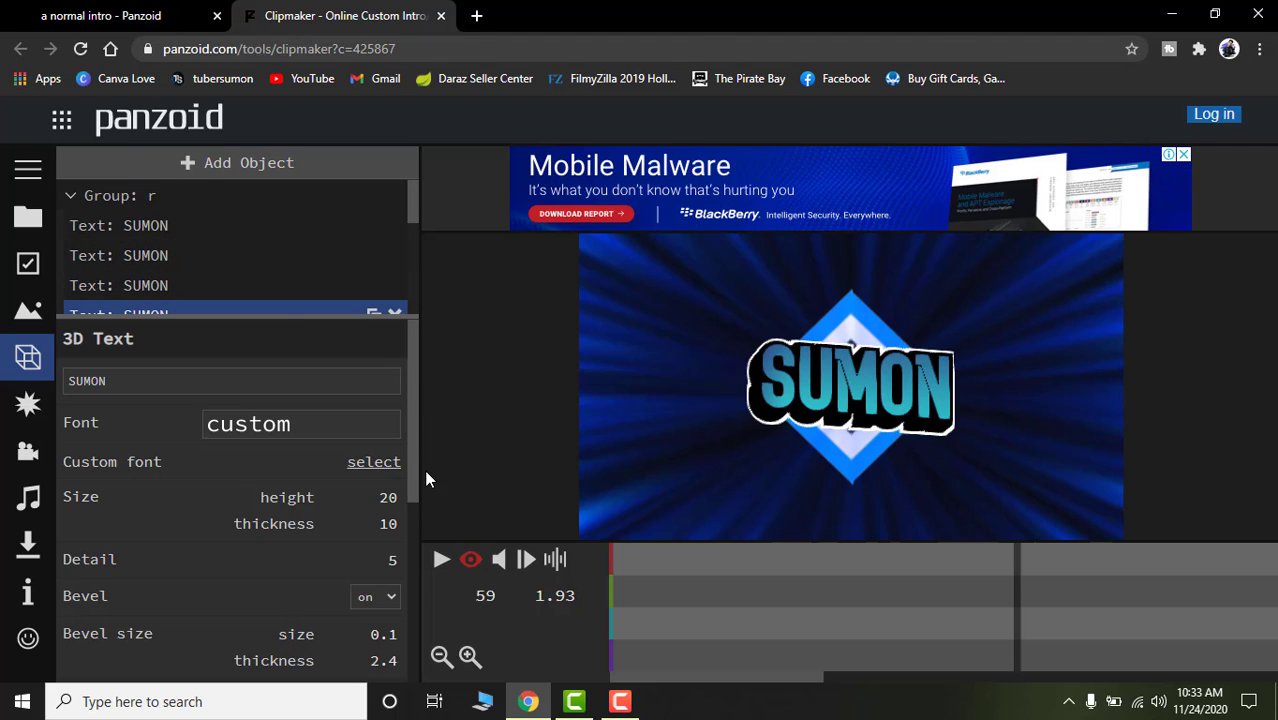
- Set the video download's render mode to extreme quality (slow) and check the available output formats
click(28, 548)
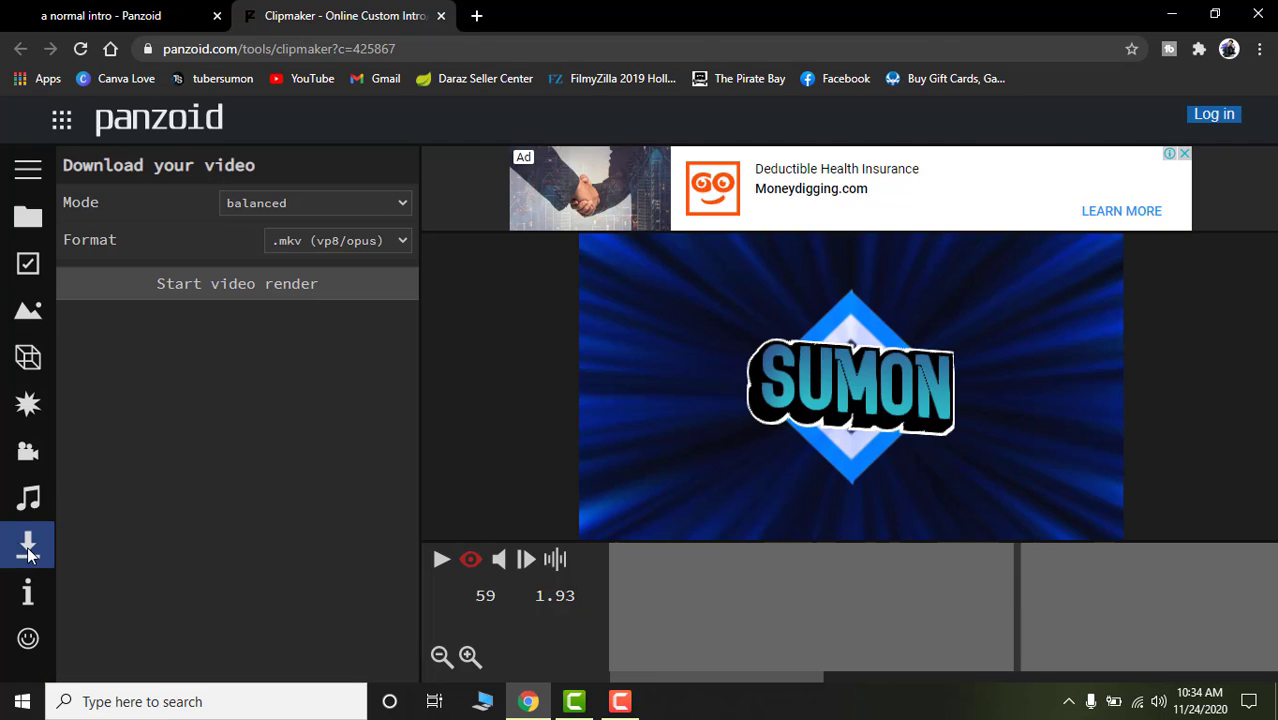
click(345, 206)
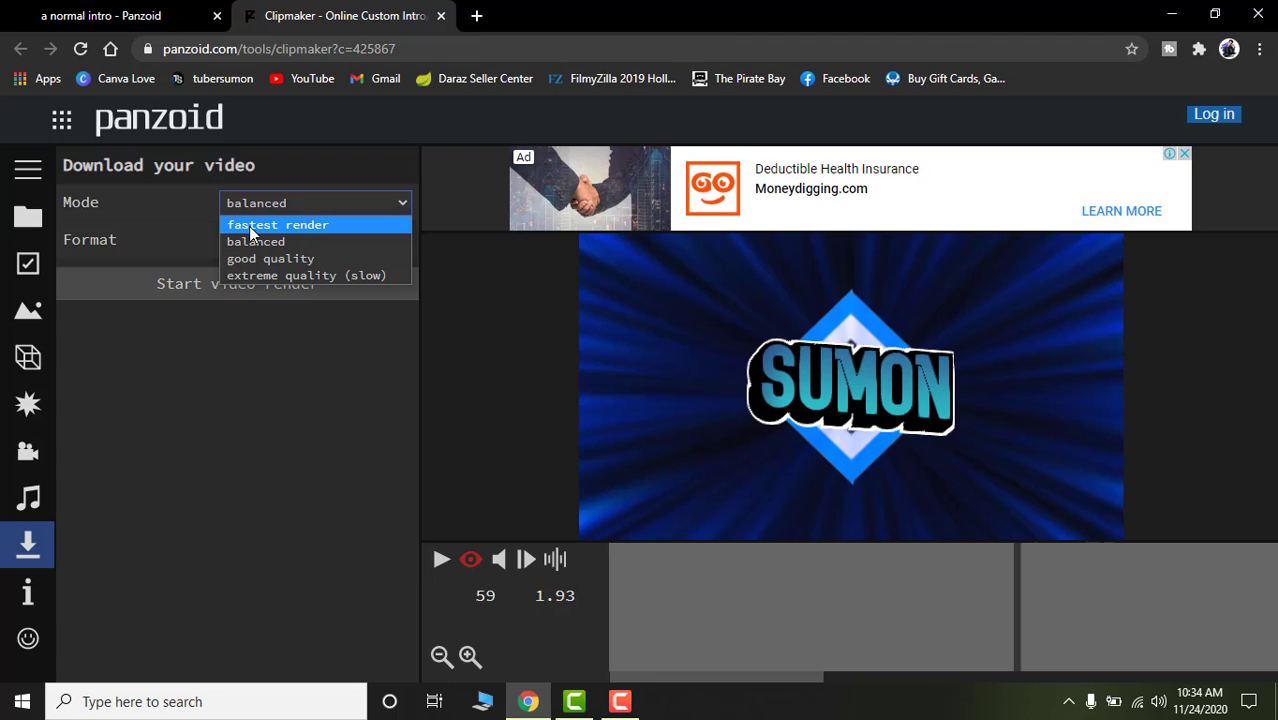
click(284, 276)
click(302, 203)
click(305, 276)
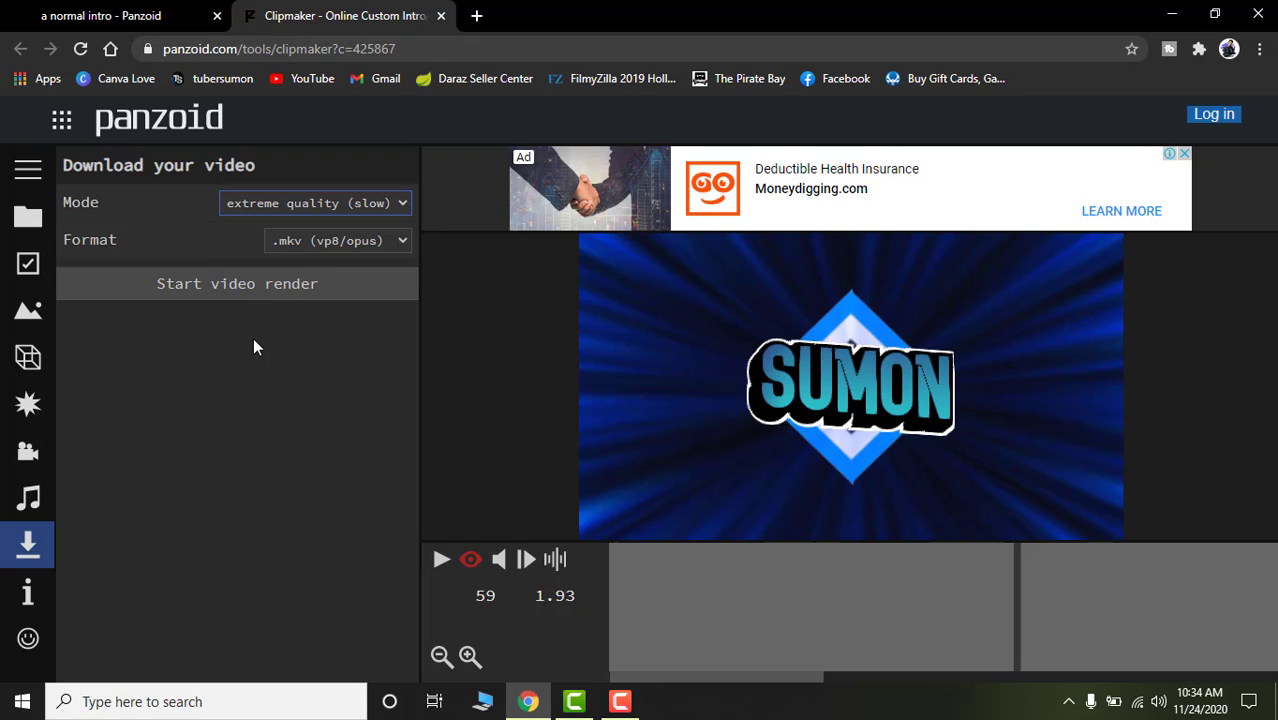
click(350, 240)
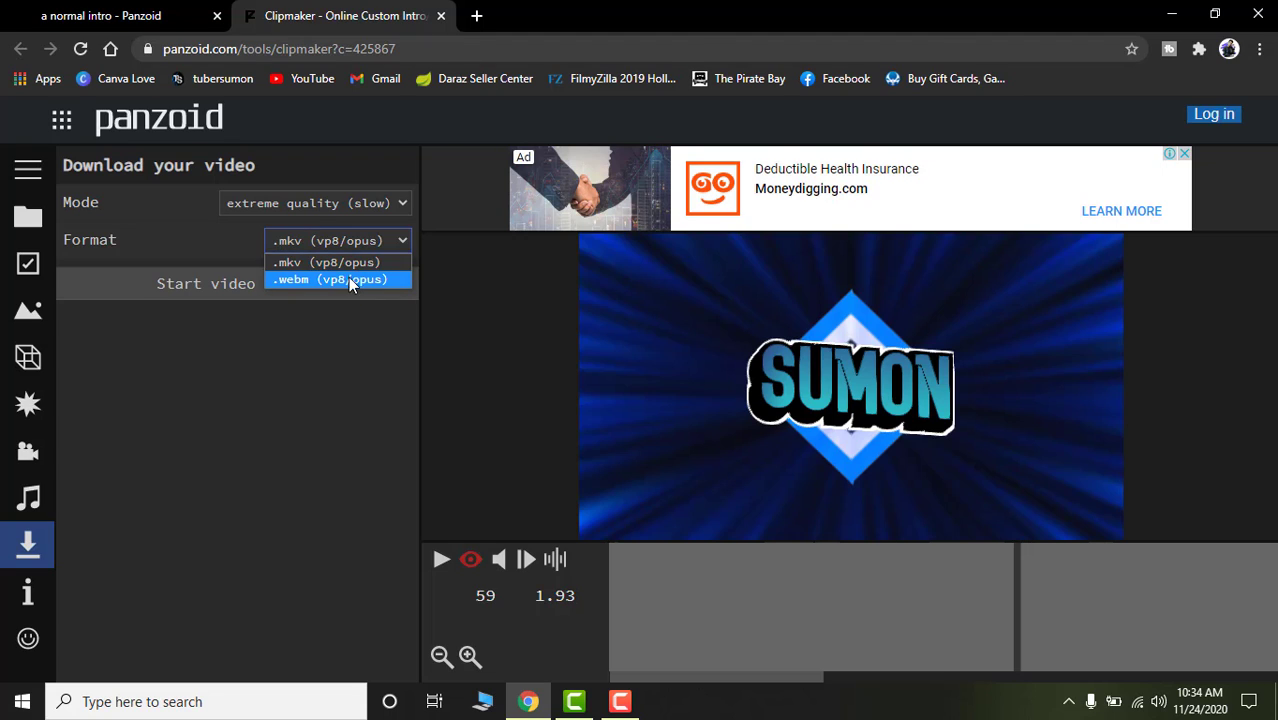
click(326, 327)
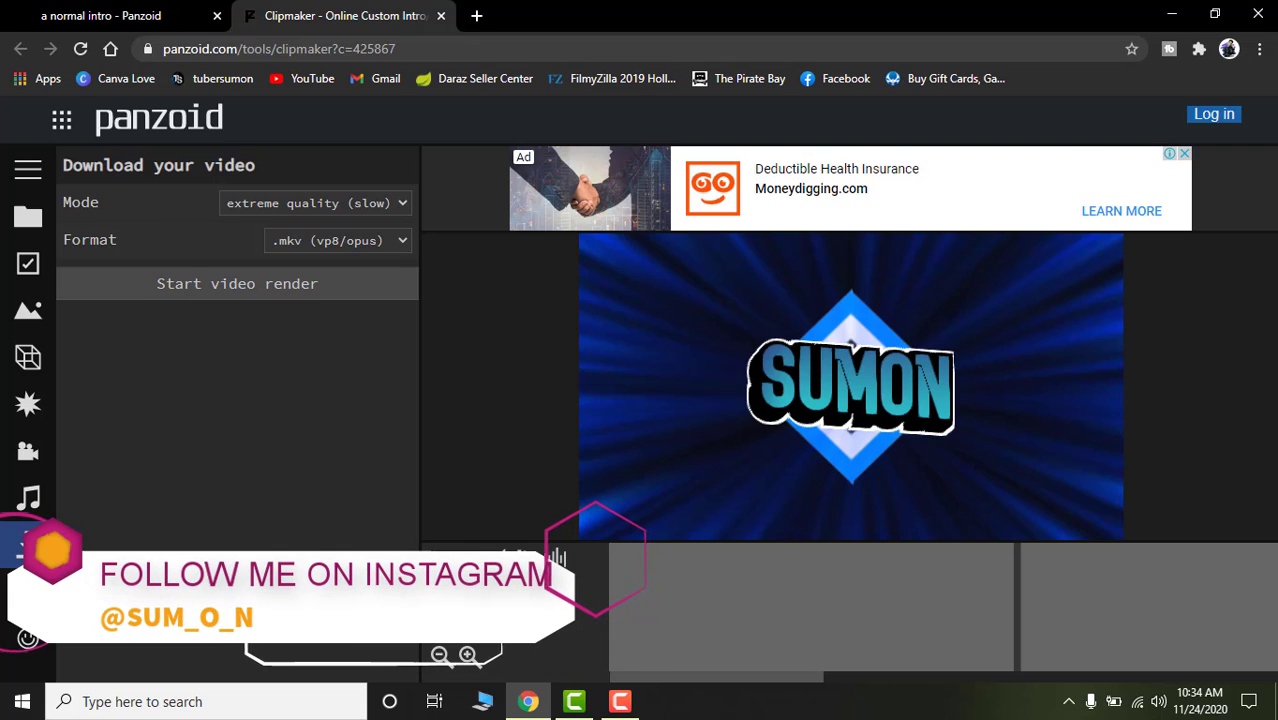
- Switch to the original template's page, look over its related intros, and return to the creations gallery
click(82, 9)
scroll(645, 342, down, 2)
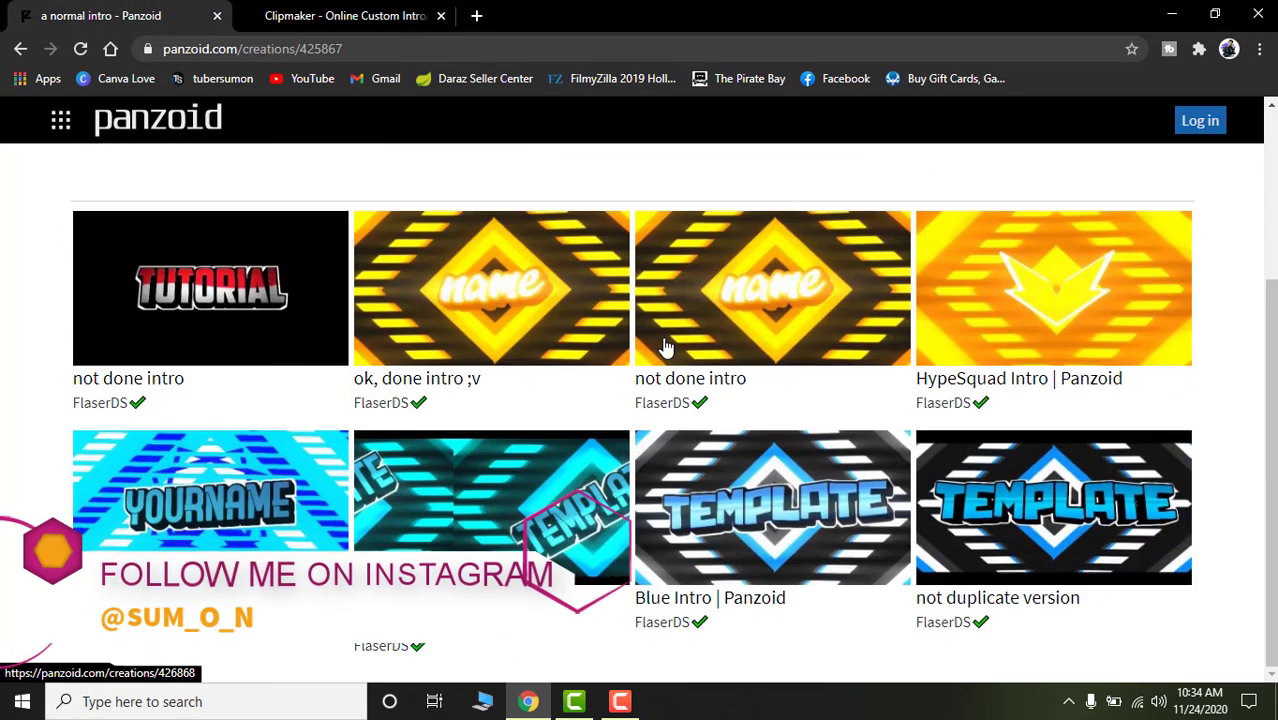
click(771, 598)
scroll(735, 594, up, 2)
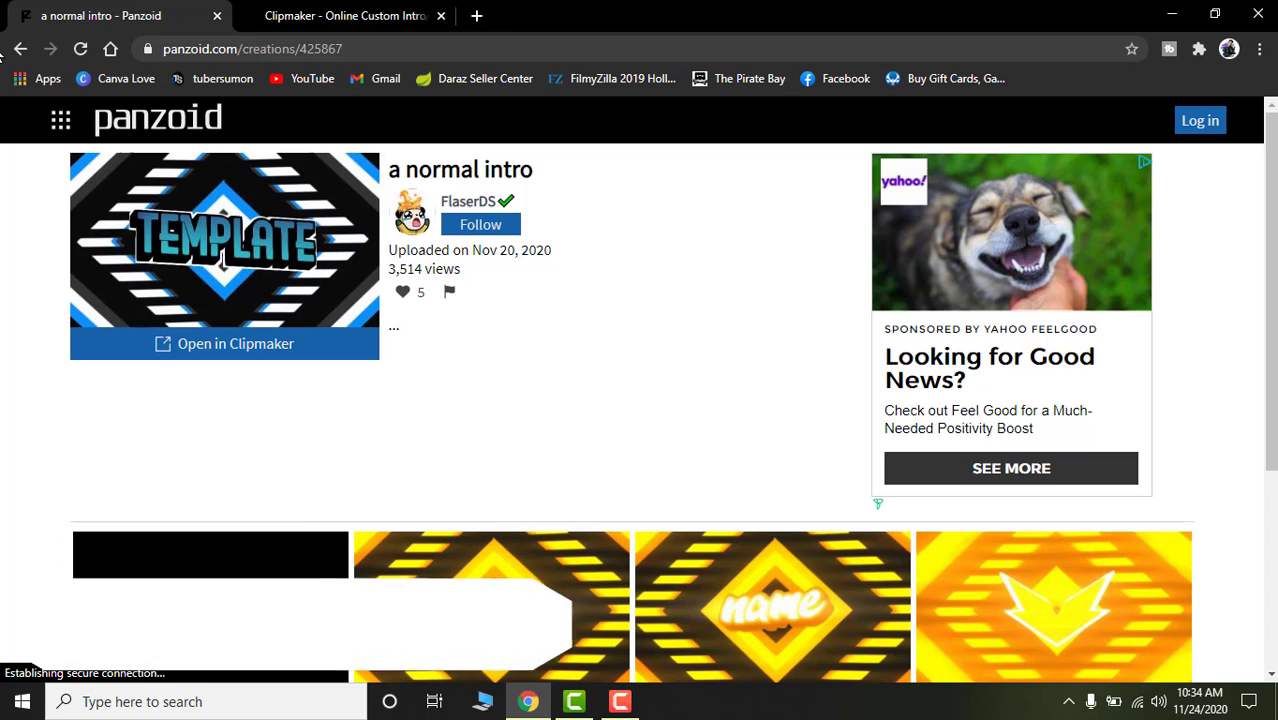
click(20, 48)
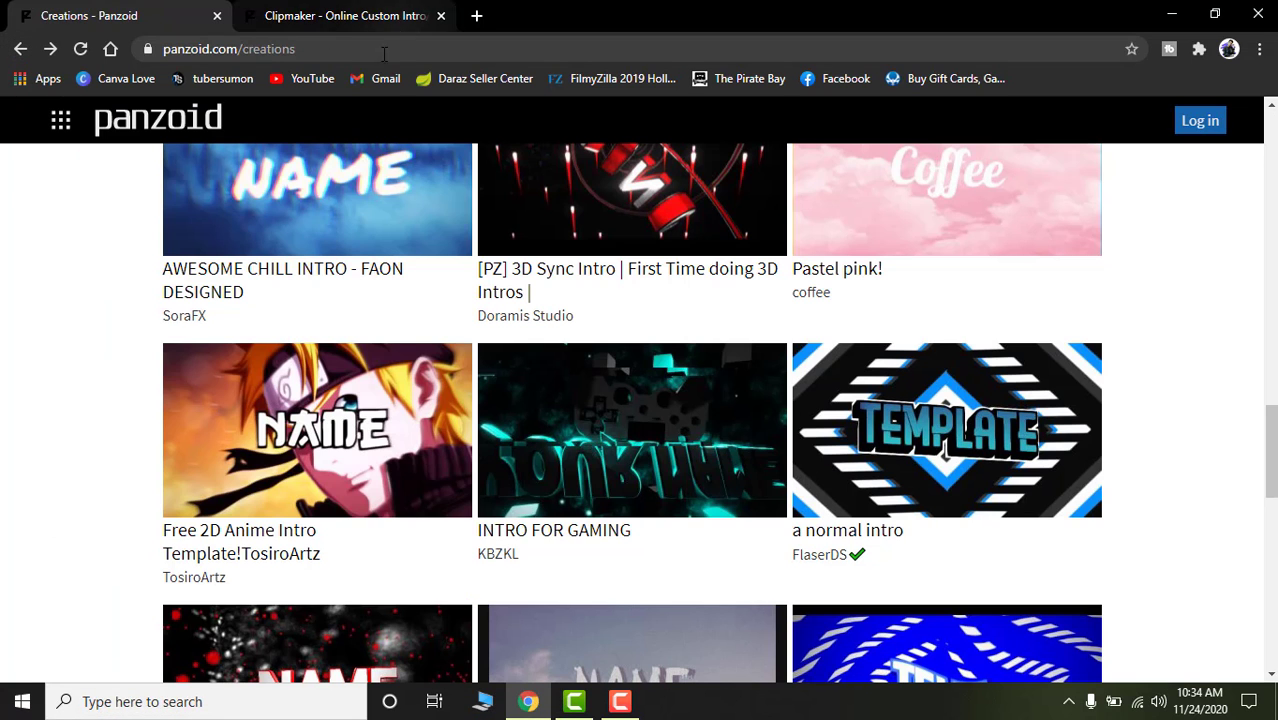
- Examine the intro templates further down the creations gallery for another one to customize
scroll(1078, 422, down, 6)
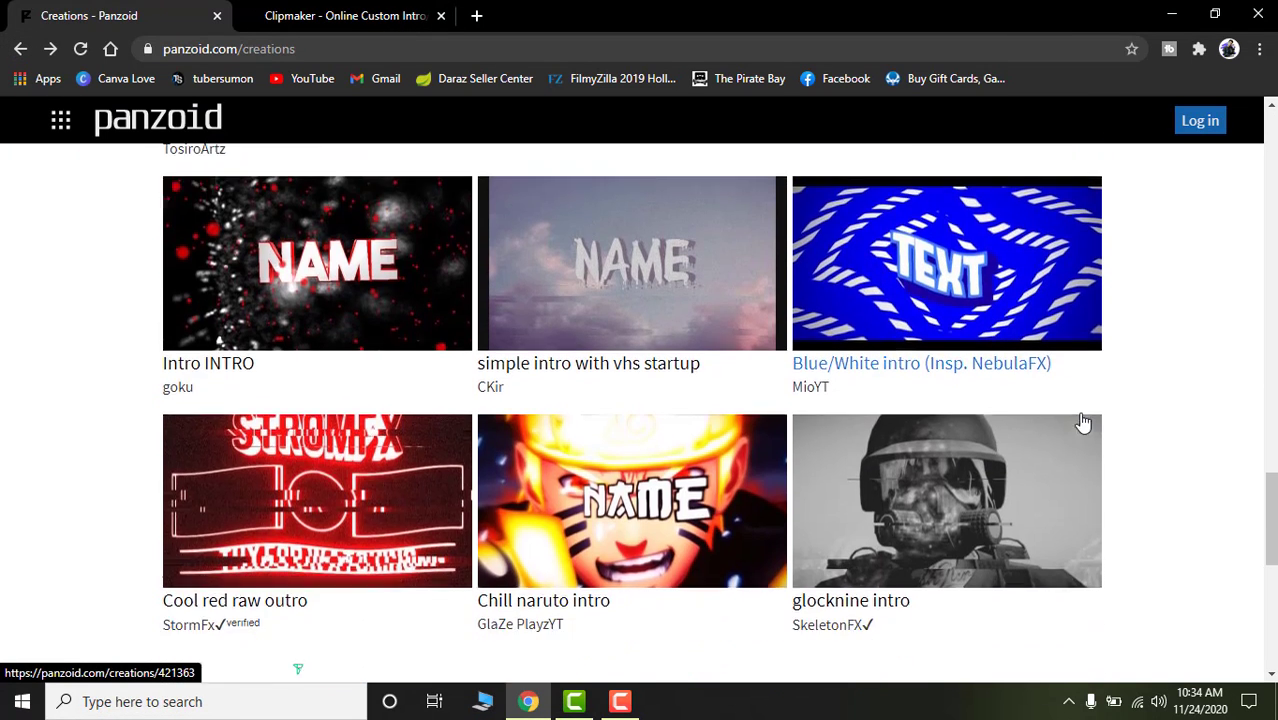
scroll(1090, 418, down, 4)
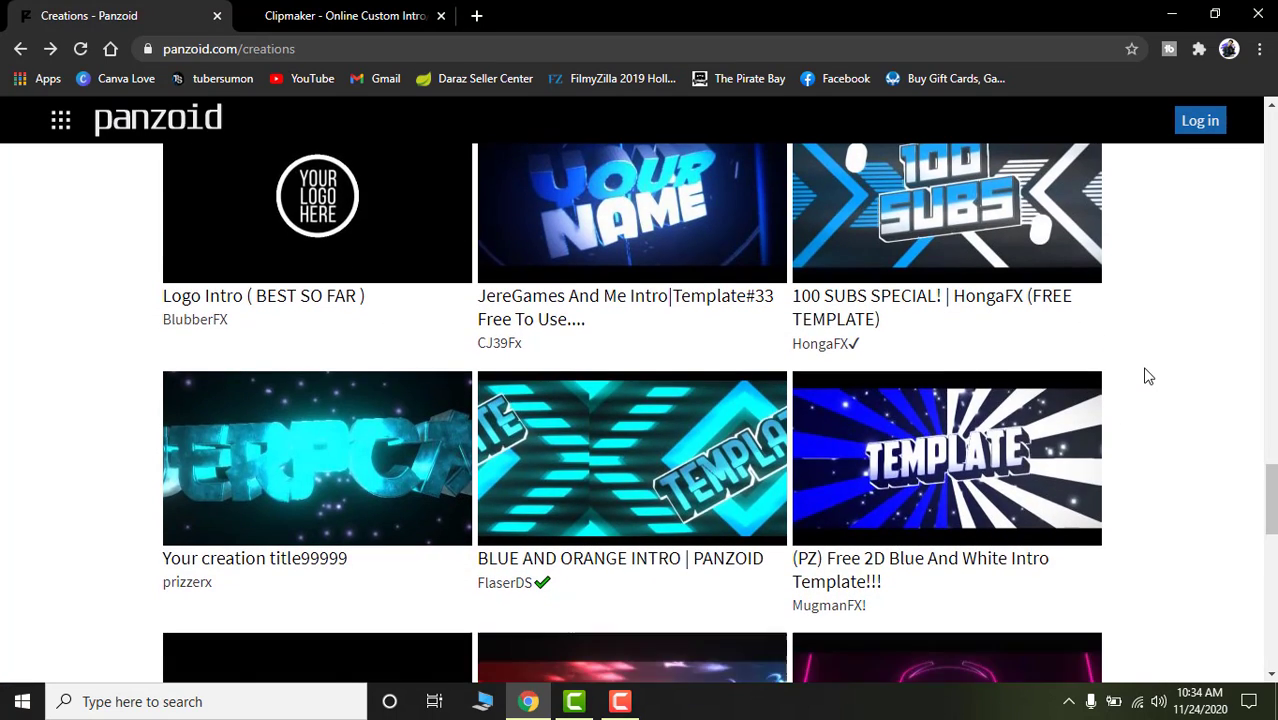
scroll(1146, 375, down, 2)
scroll(1148, 377, down, 10)
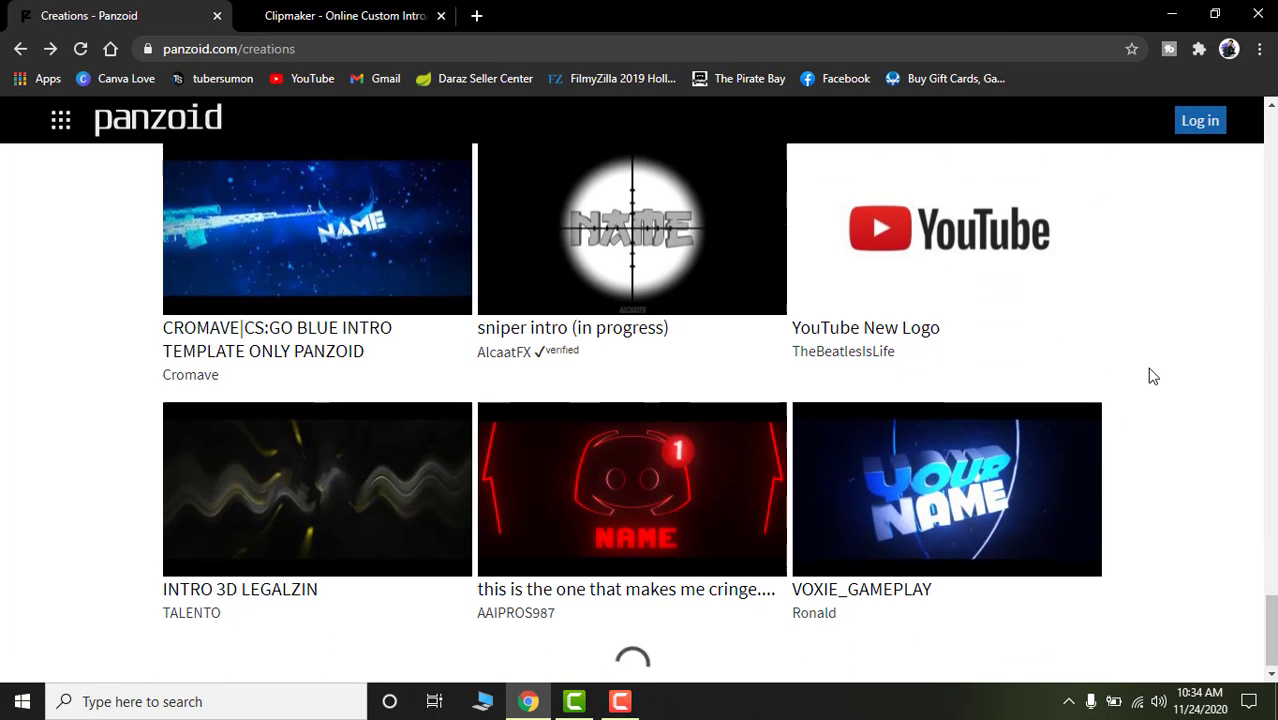
scroll(1152, 376, down, 5)
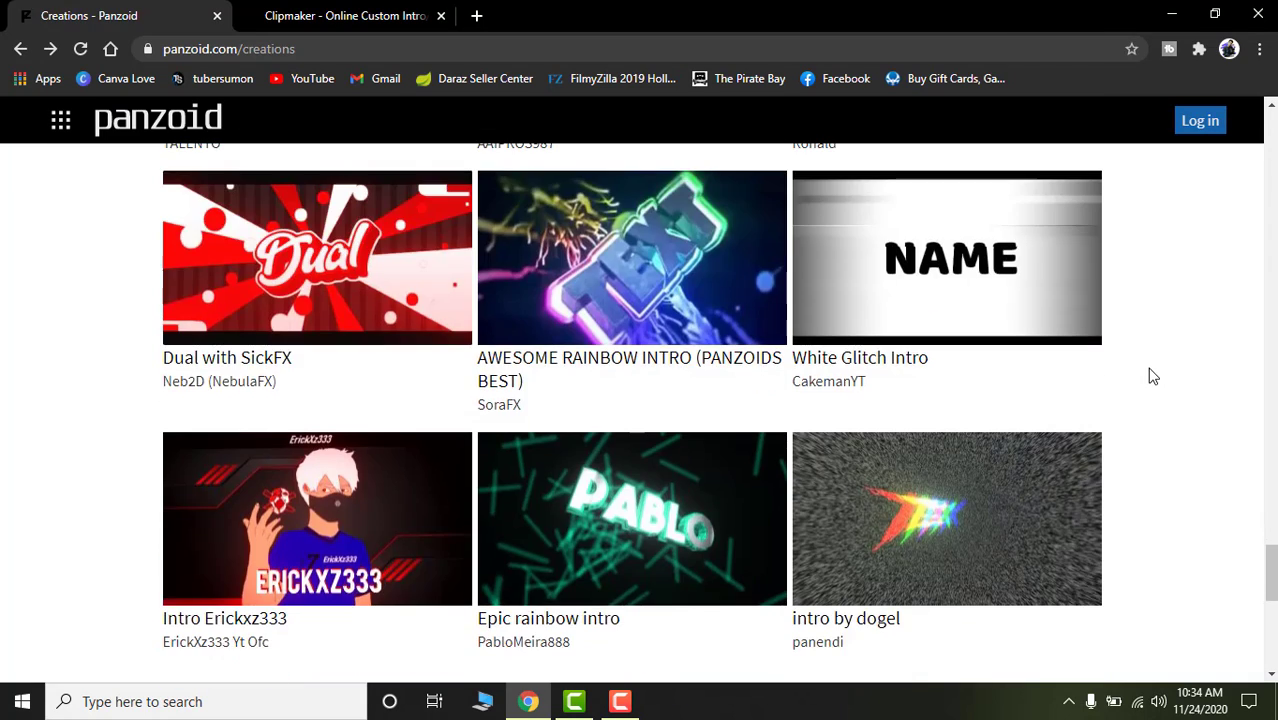
scroll(1152, 376, up, 3)
scroll(1152, 376, down, 3)
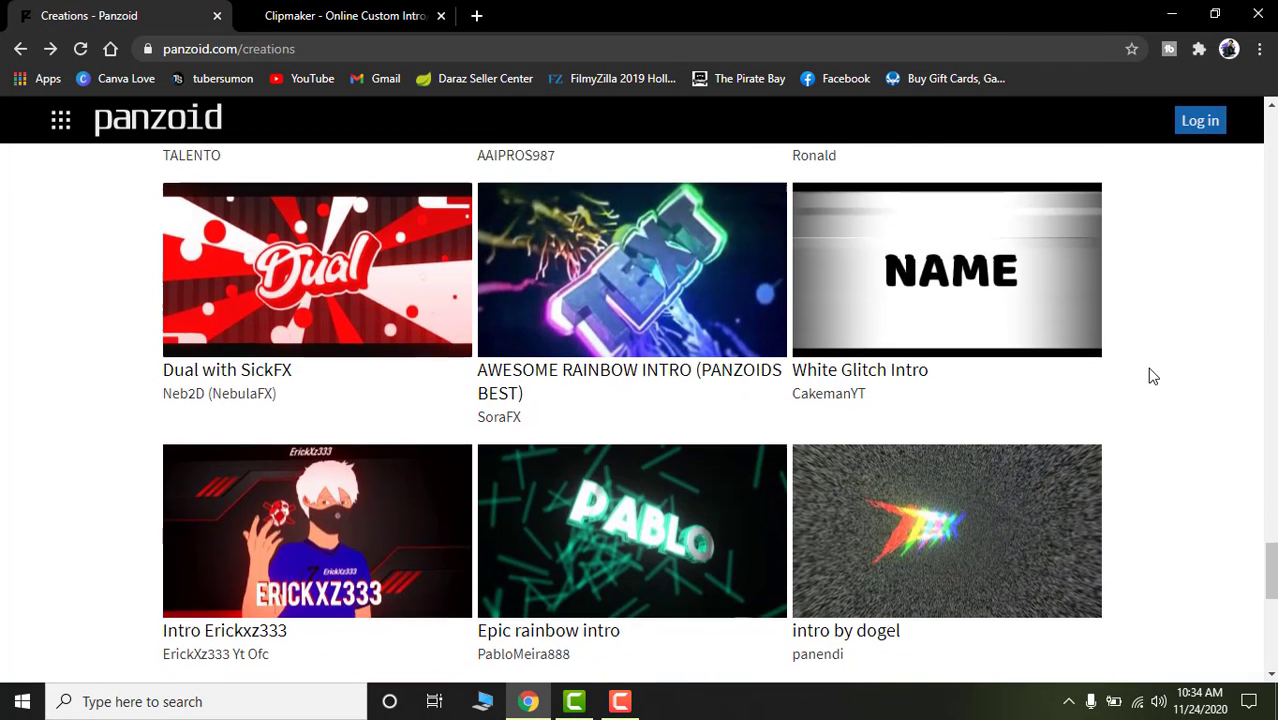
scroll(1150, 375, up, 3)
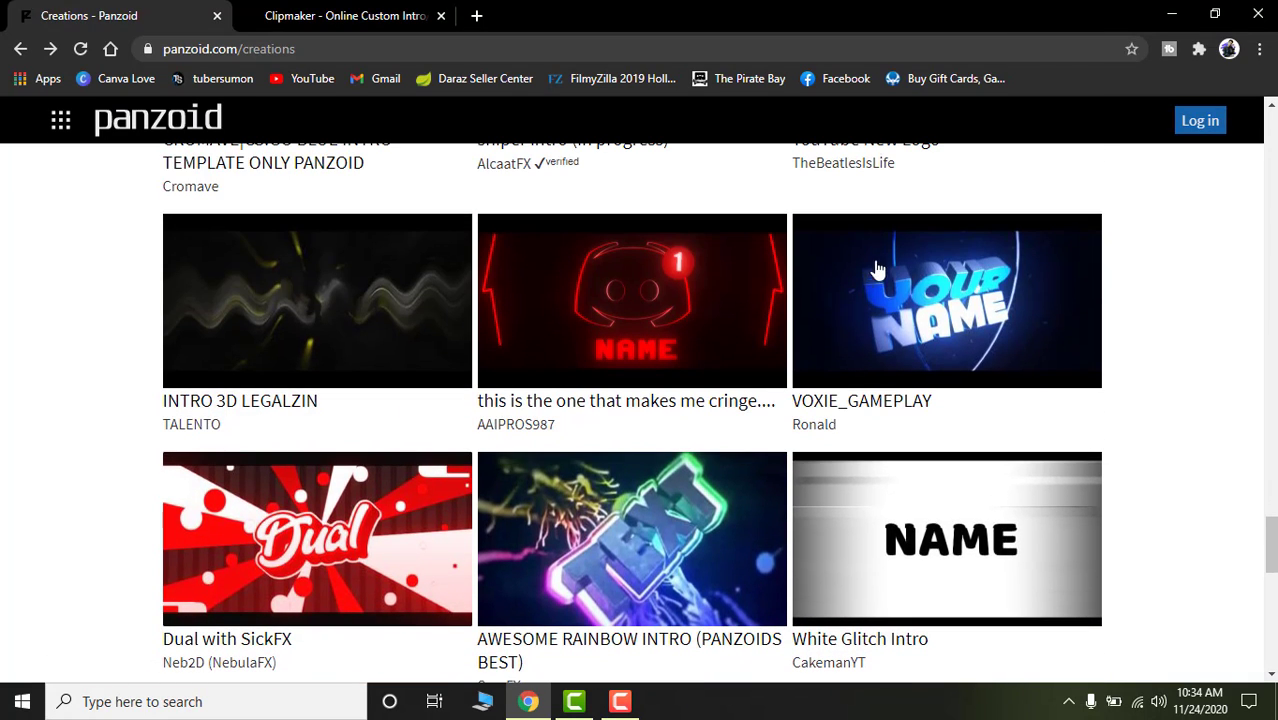
- Close the customized intro's Clipmaker project, discarding its unsaved changes
click(345, 15)
click(28, 228)
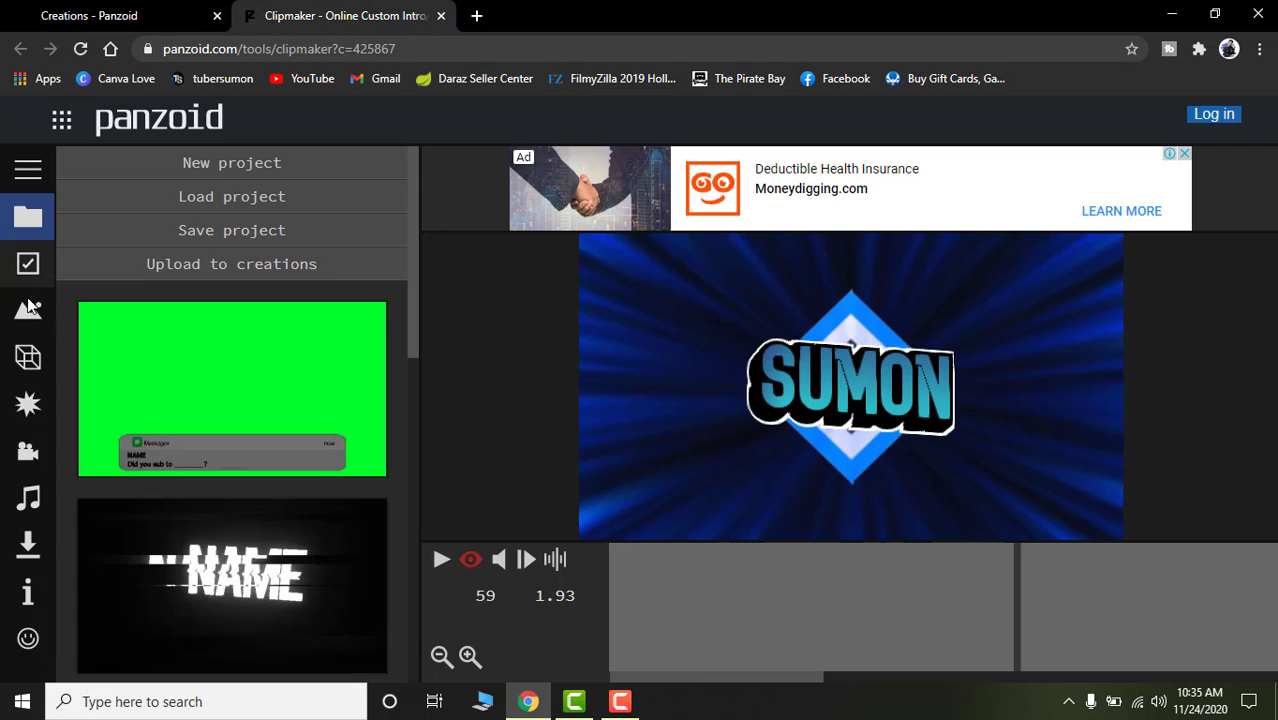
click(28, 357)
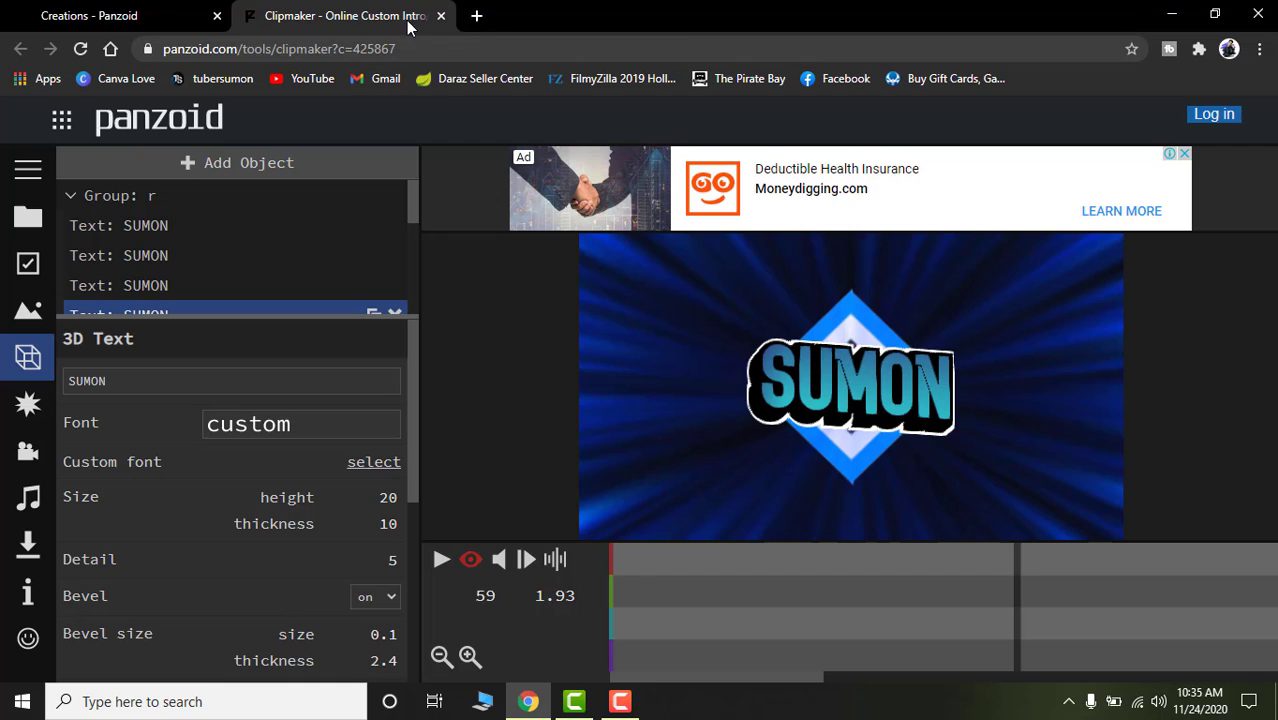
click(441, 15)
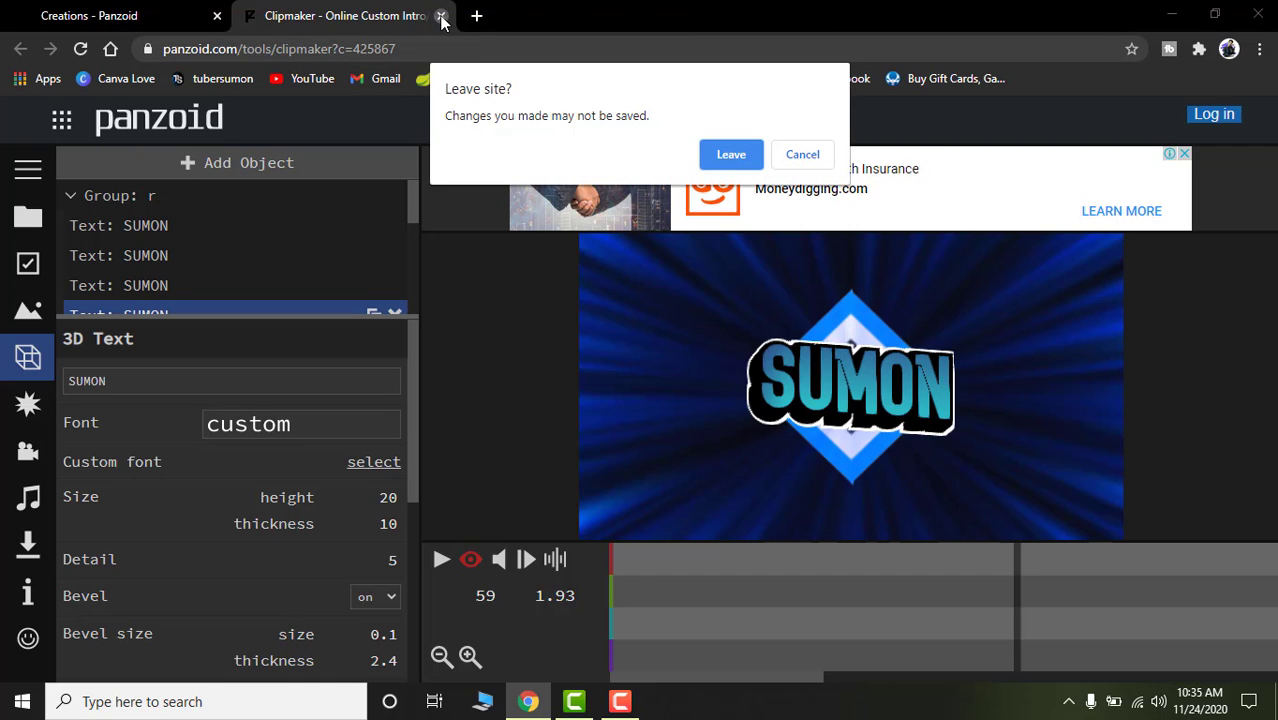
click(731, 155)
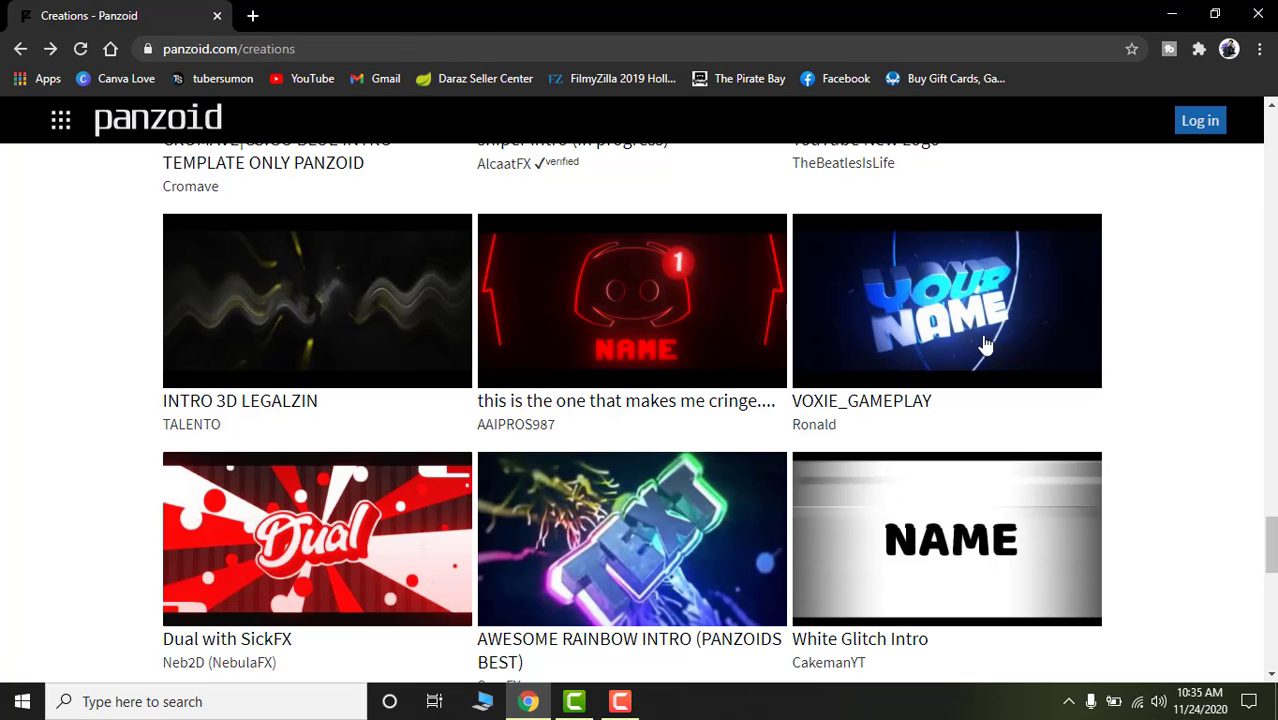
- Choose the VOXIE_GAMEPLAY intro template from the gallery and open it in Clipmaker
click(985, 345)
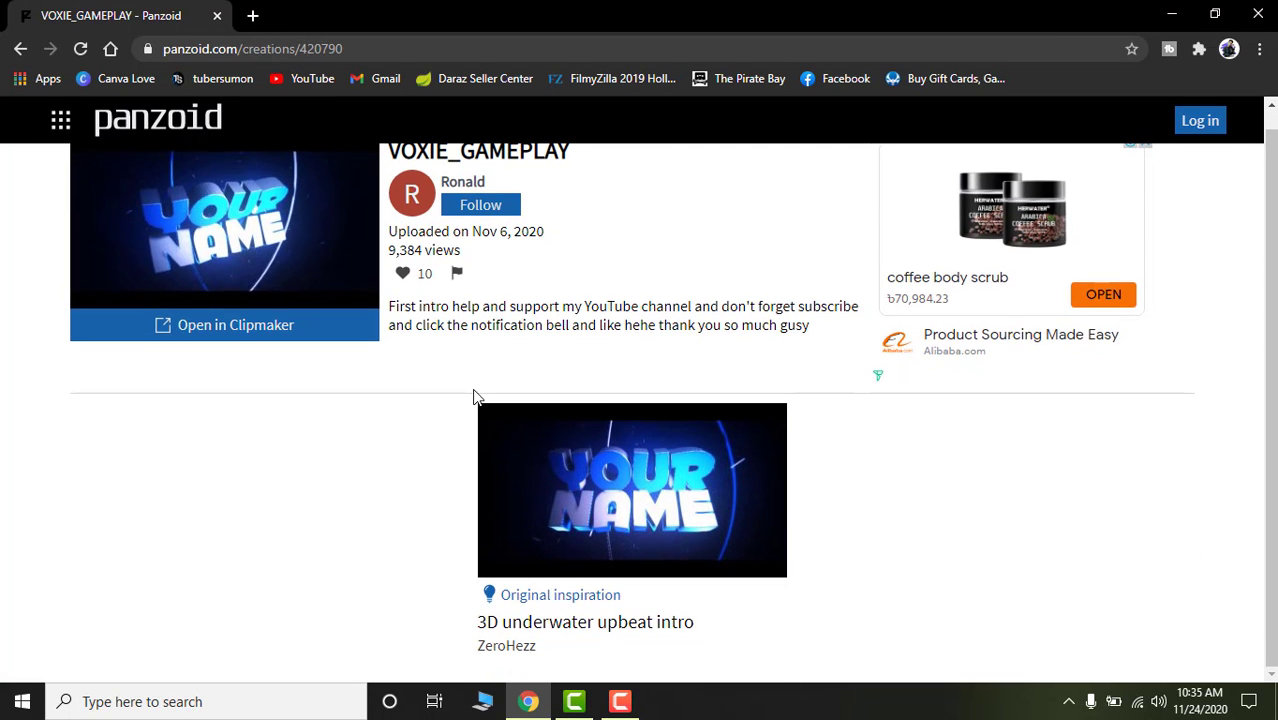
scroll(510, 370, up, 1)
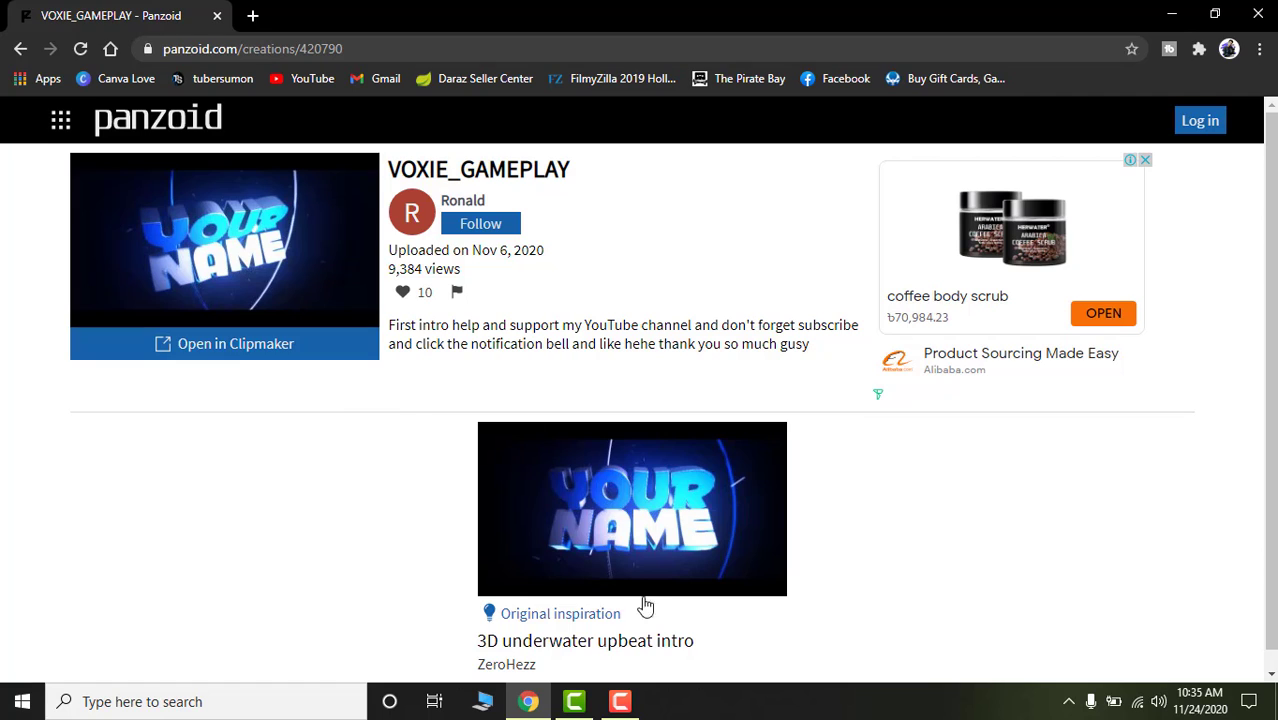
click(229, 356)
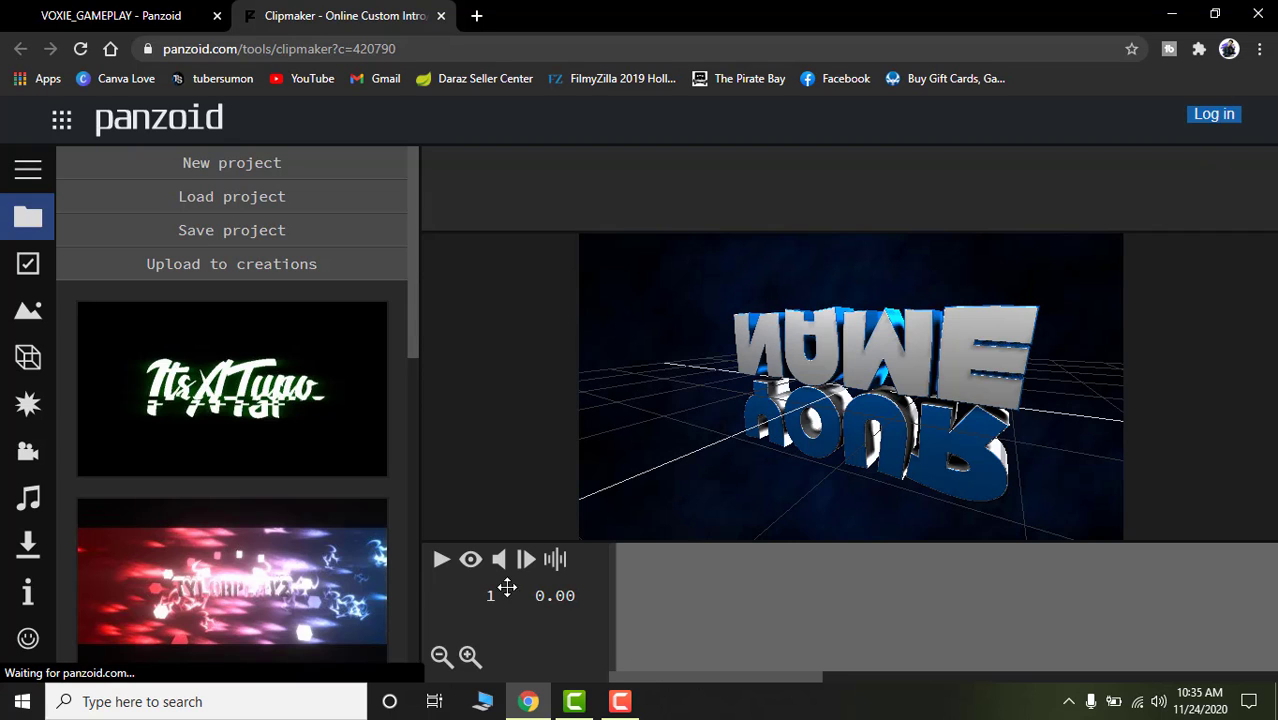
- Switch on the camera preview, play the intro briefly, pause it, and move the playhead to frame 64 (2.10 s)
click(471, 562)
click(441, 562)
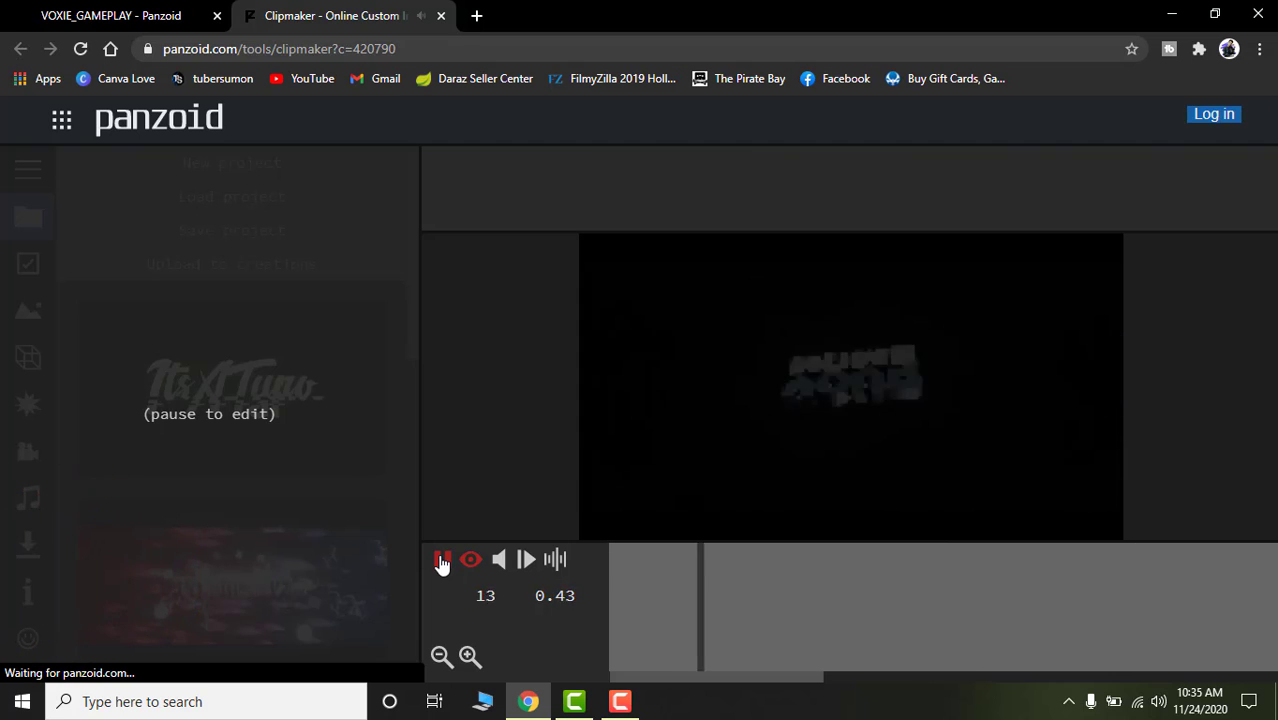
click(441, 561)
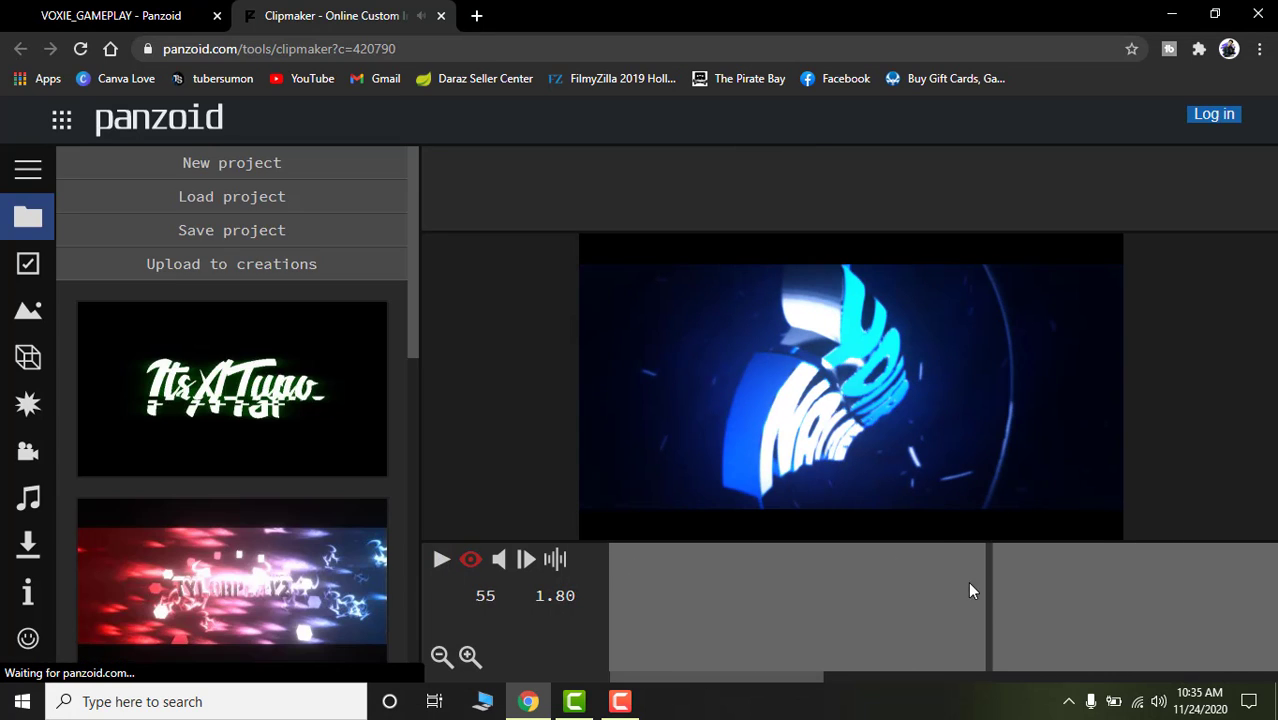
click(1004, 626)
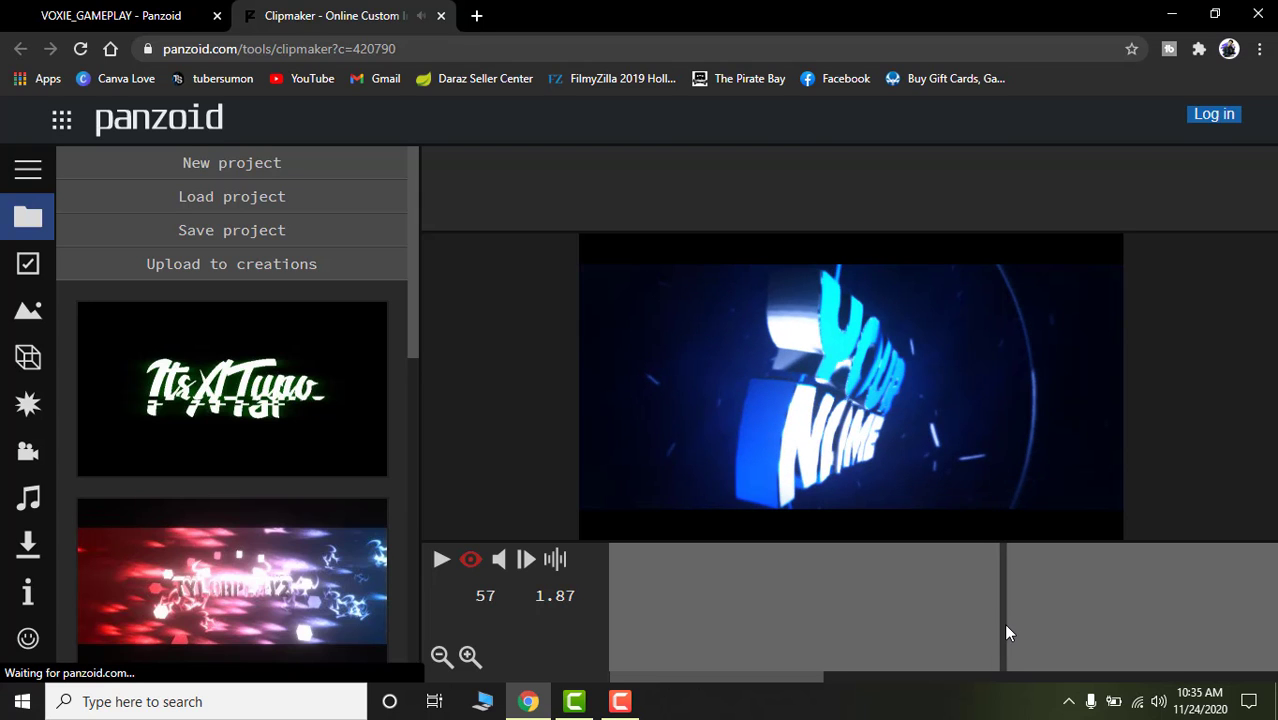
drag(1006, 632, 1050, 634)
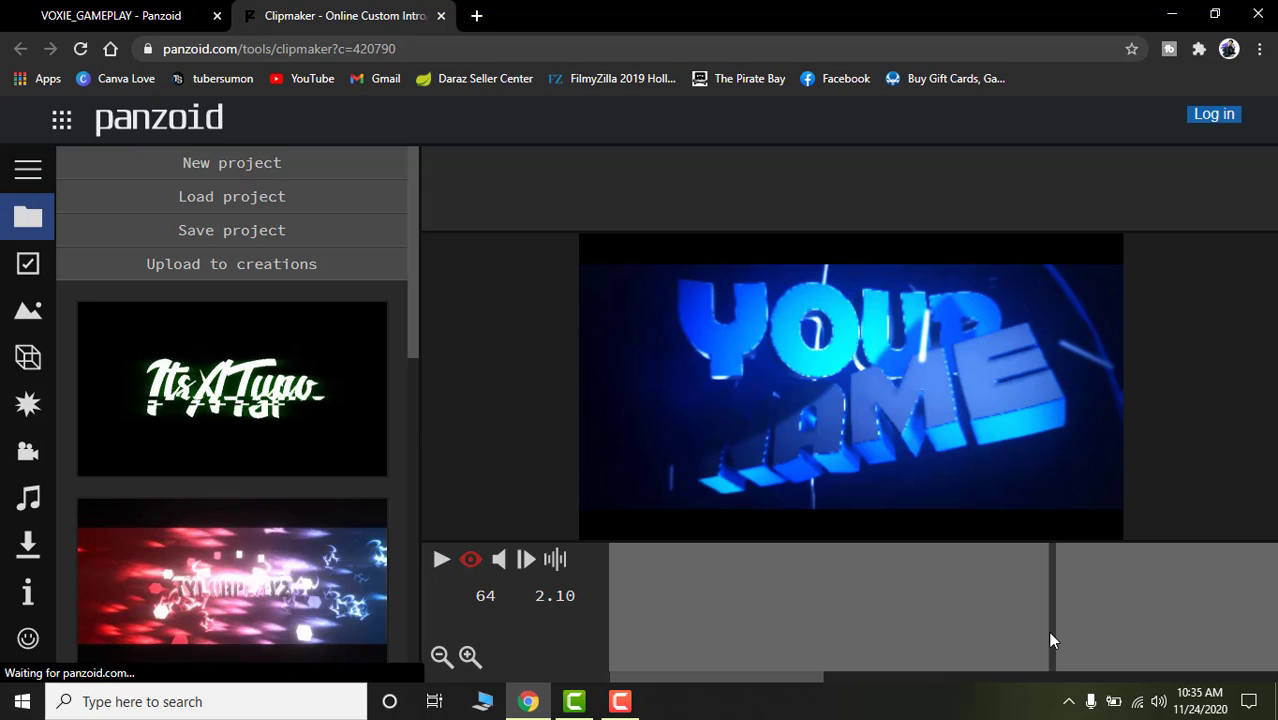
- Replace the first YOUR text object in the group named your with TUBER
click(33, 368)
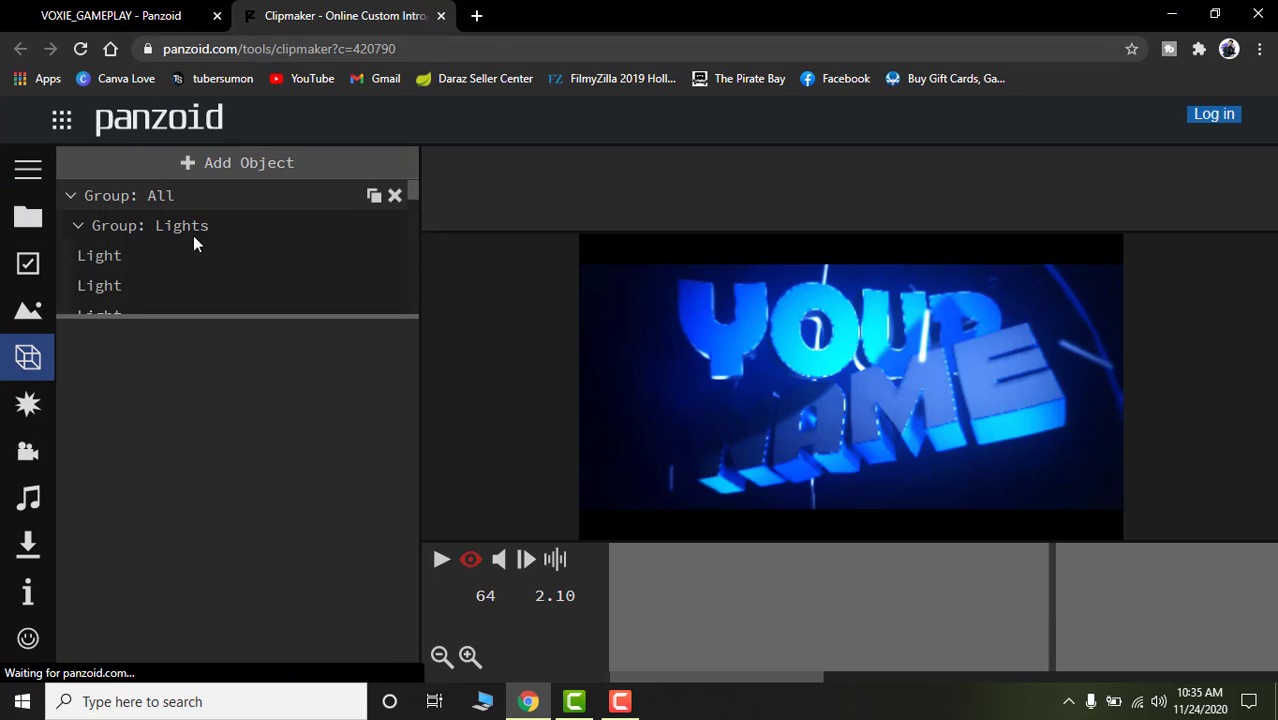
scroll(214, 305, down, 1)
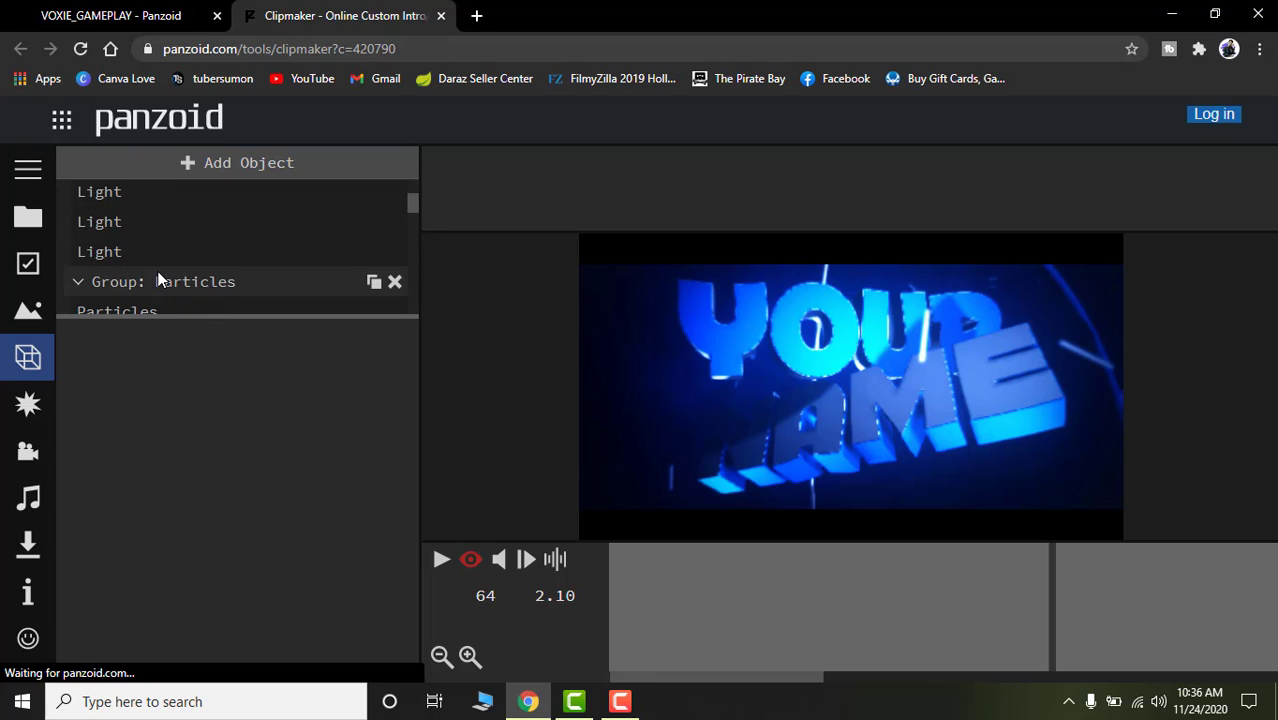
scroll(180, 263, down, 1)
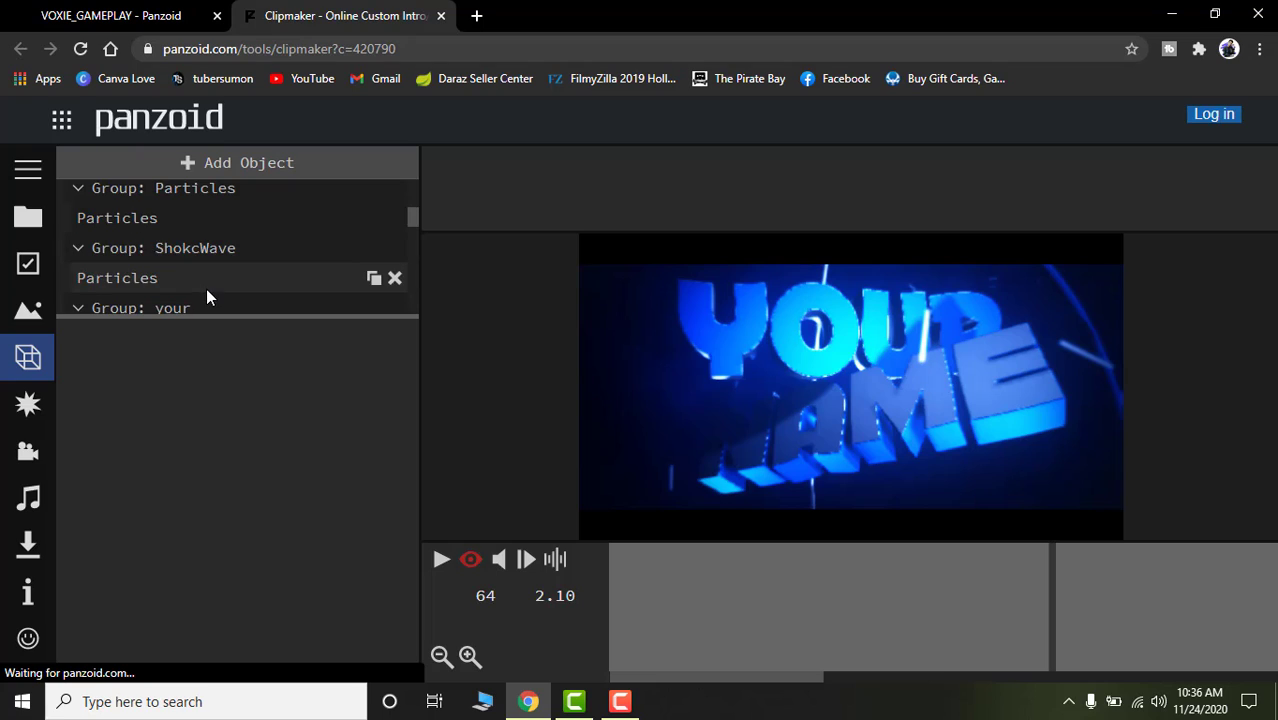
scroll(206, 289, down, 1)
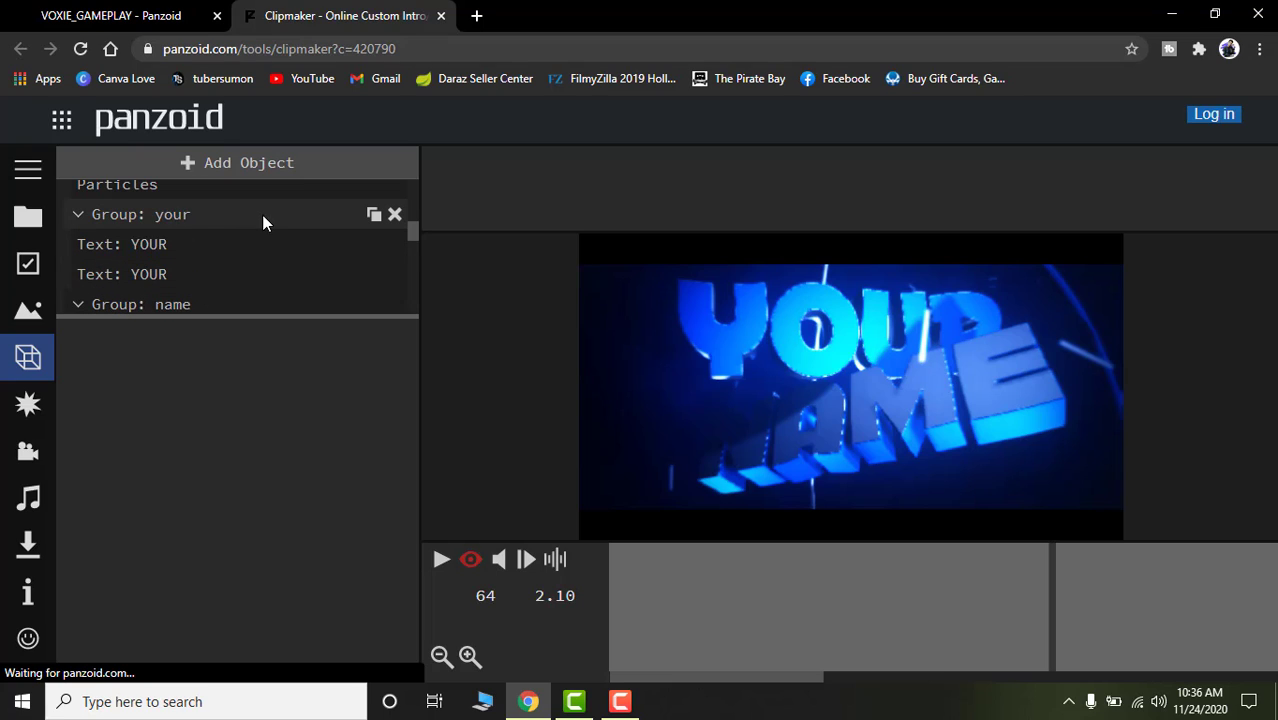
click(199, 247)
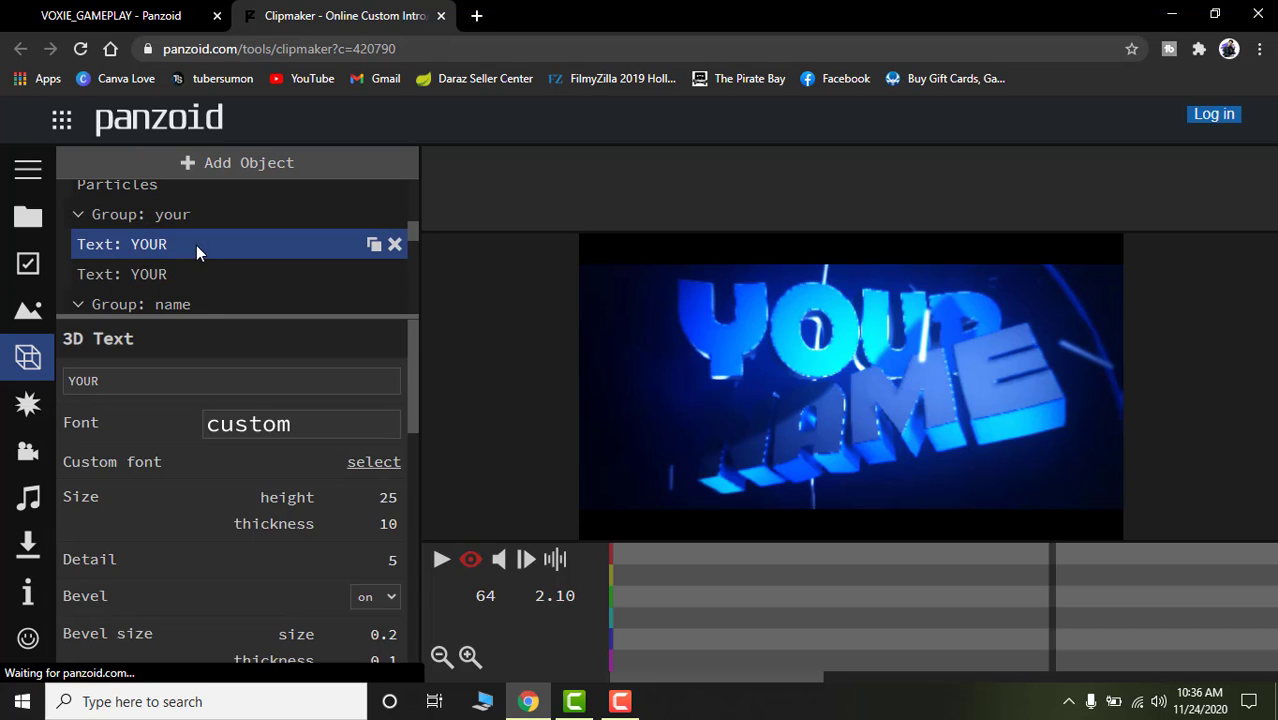
click(141, 382)
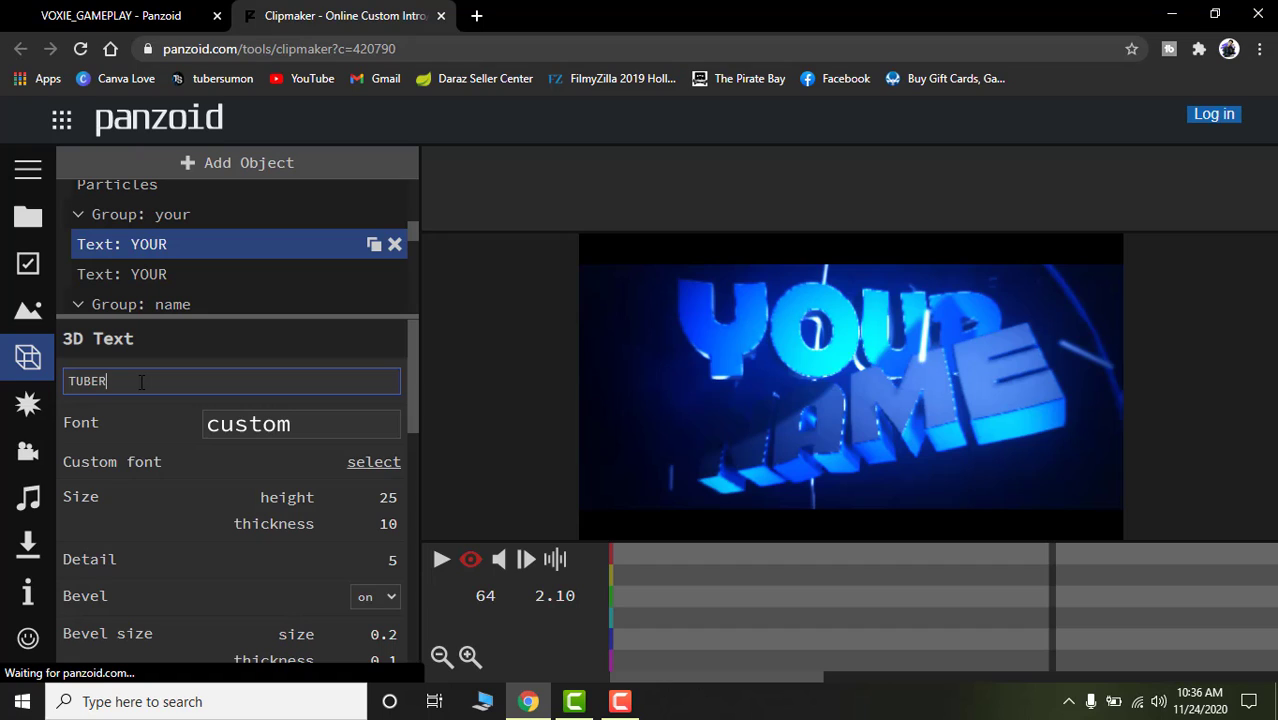
key(Return)
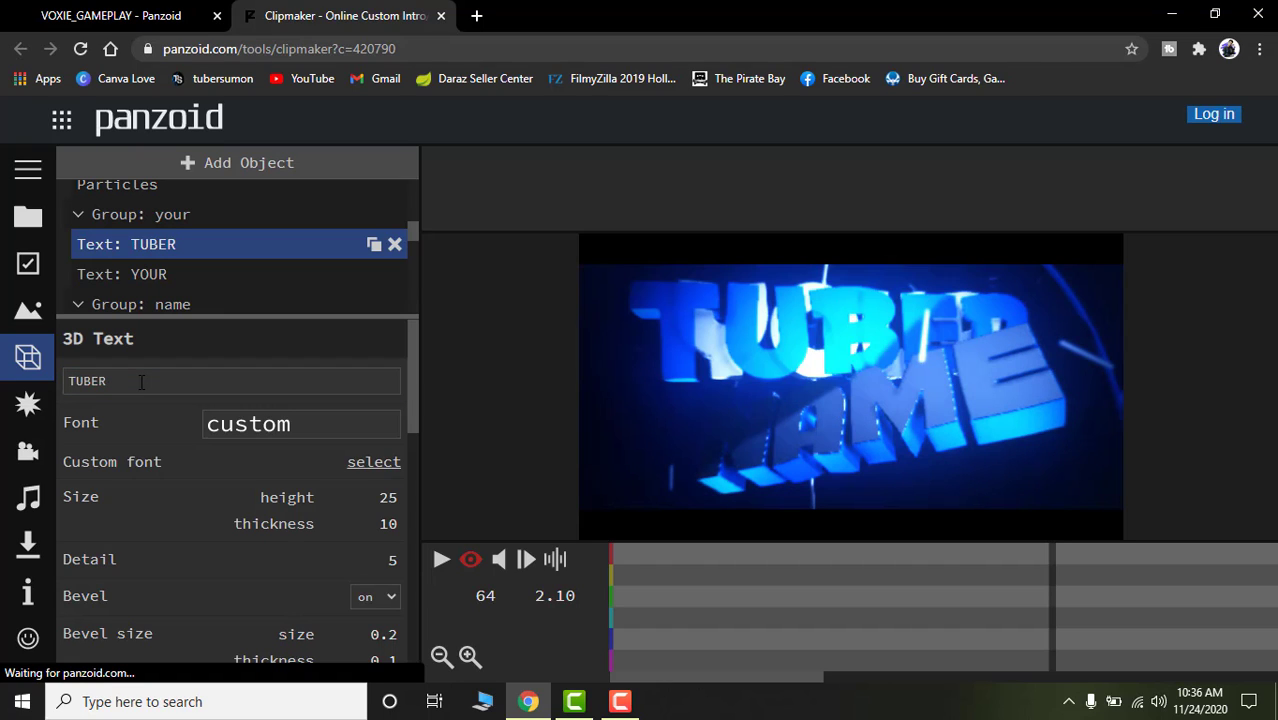
- Change the remaining YOUR text object in the same group to TUBER
click(145, 276)
double_click(72, 386)
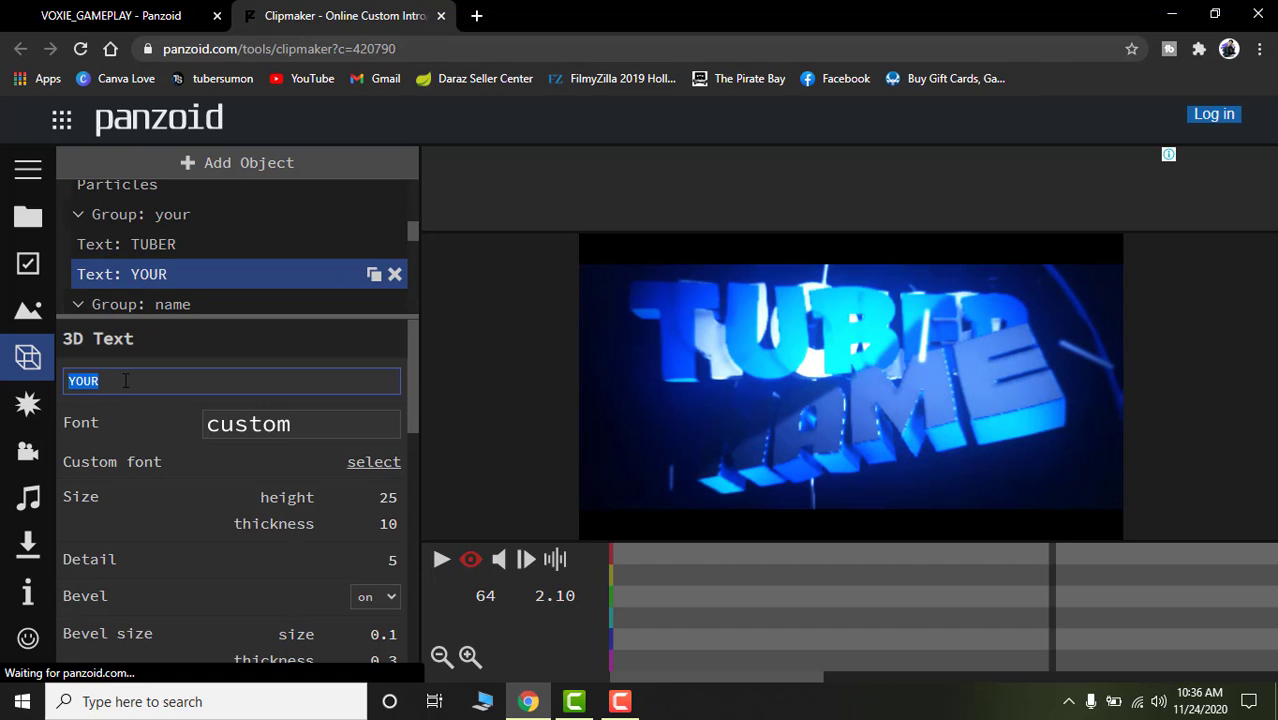
text(TUBE)
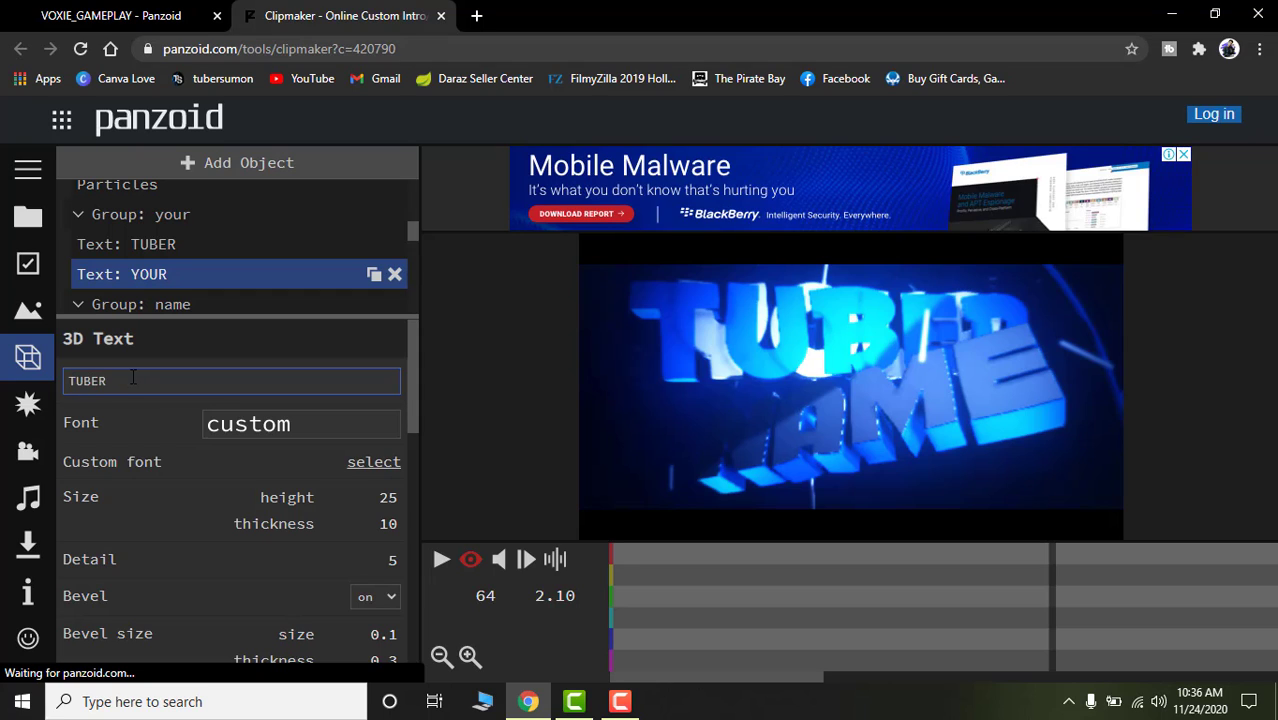
key(Return)
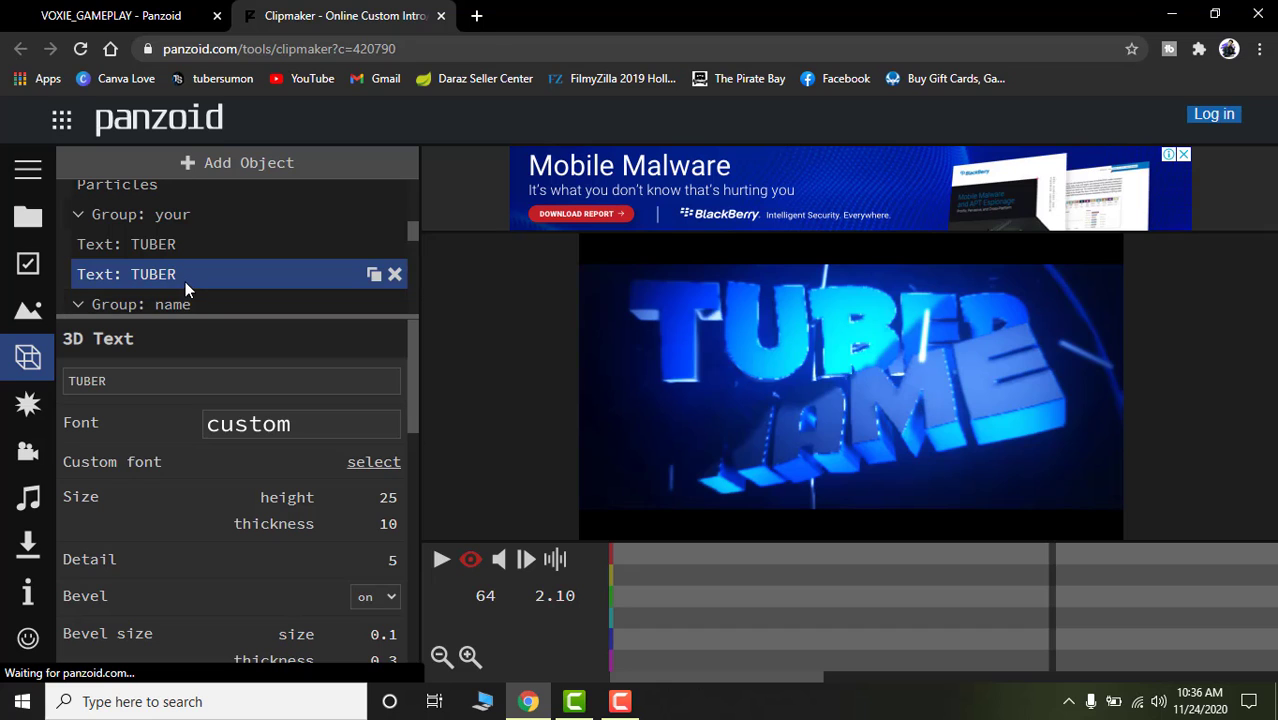
- Replace the first NAME text object in the group name with the second word of the channel name
scroll(188, 288, down, 1)
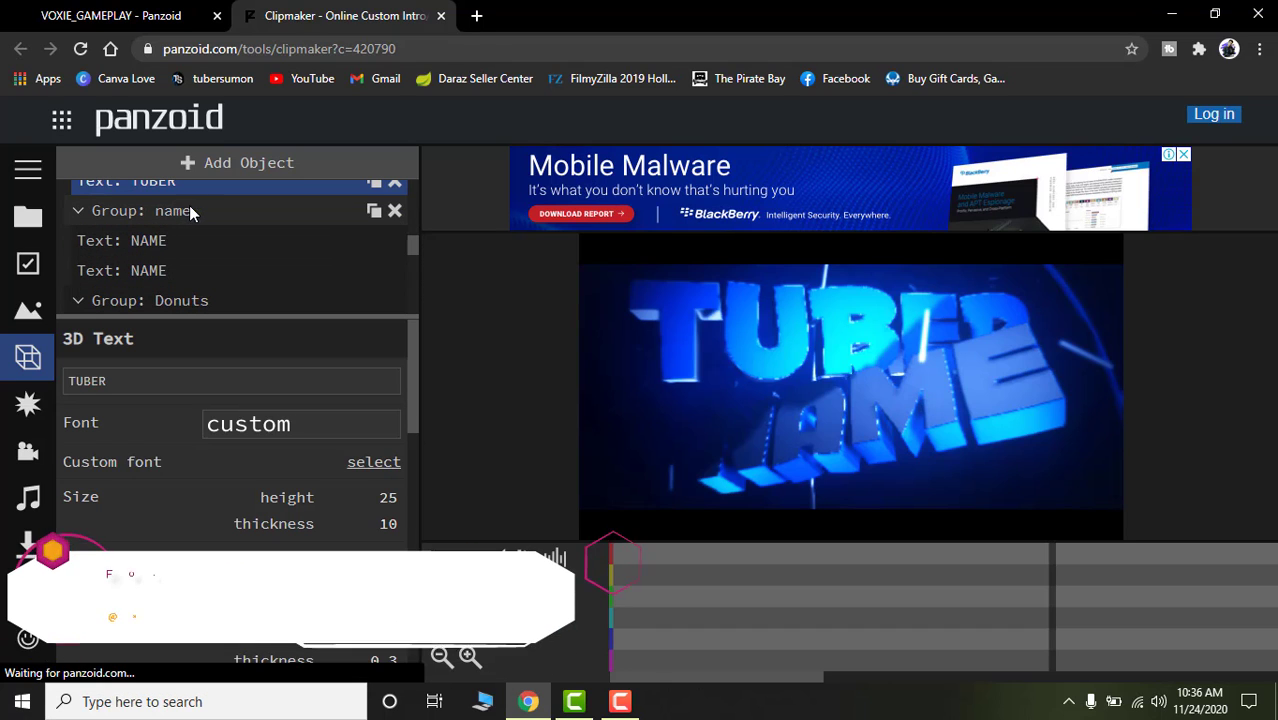
click(157, 246)
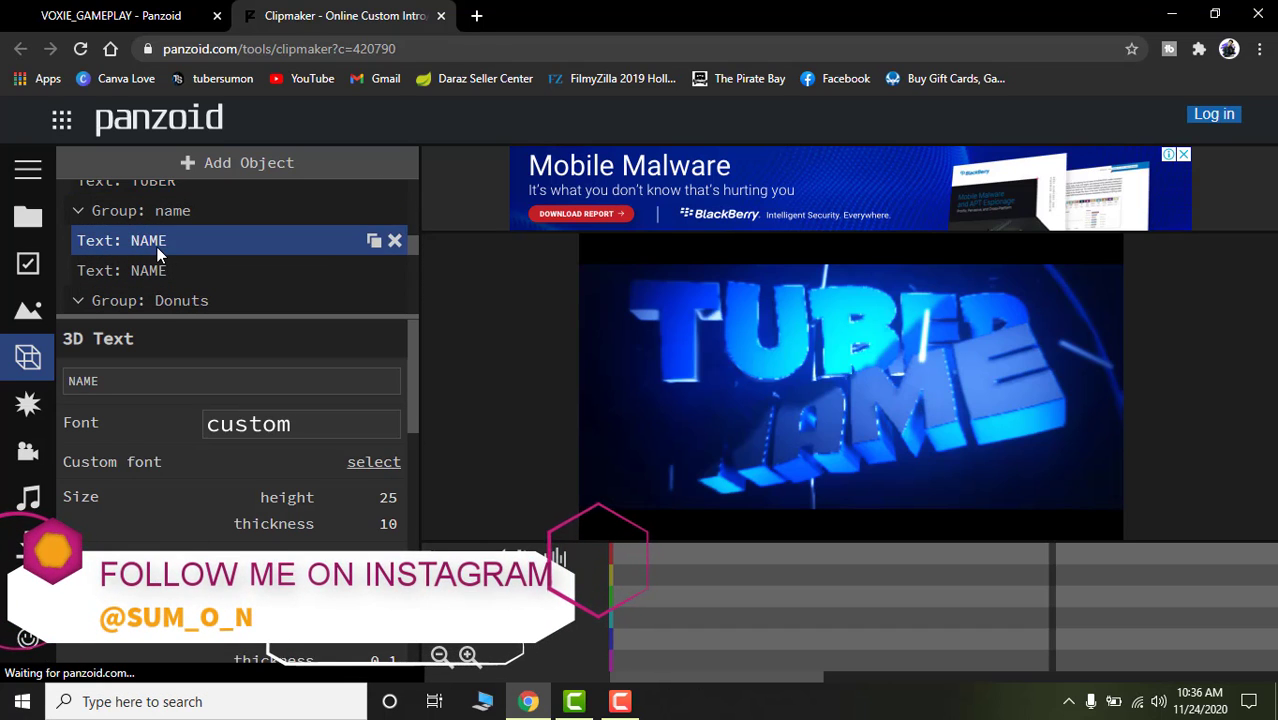
double_click(86, 381)
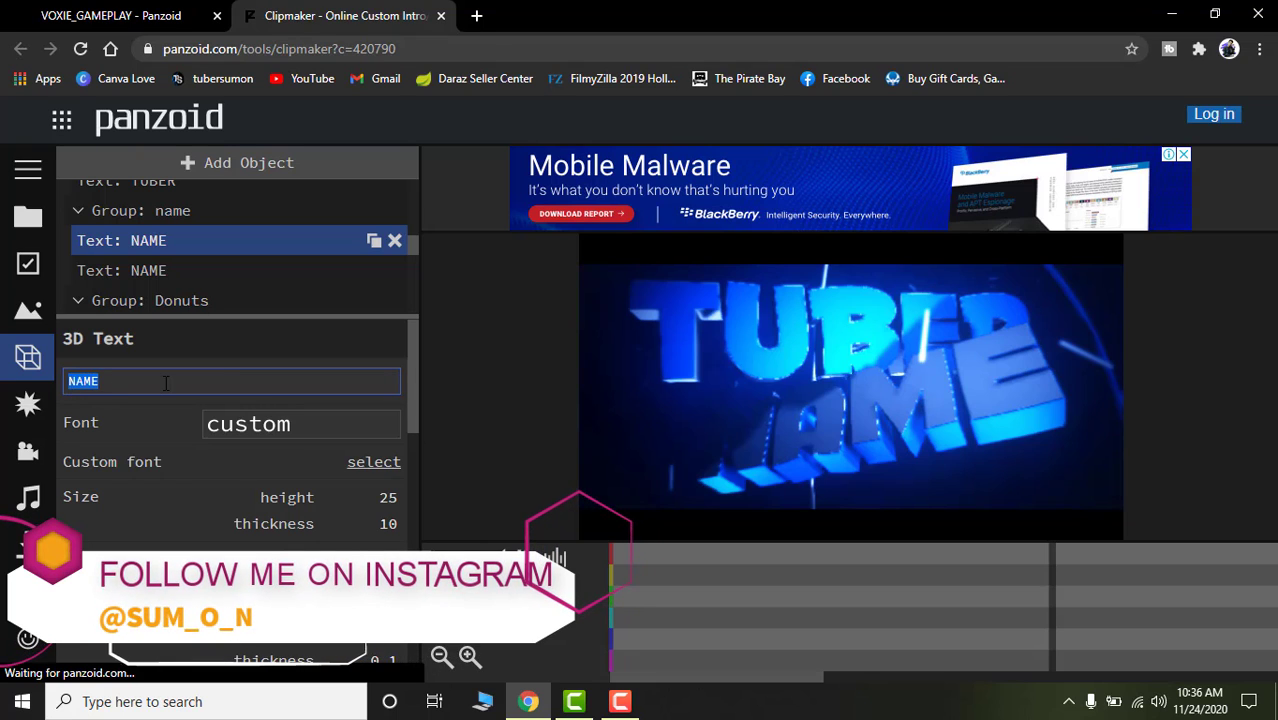
text(SUMON)
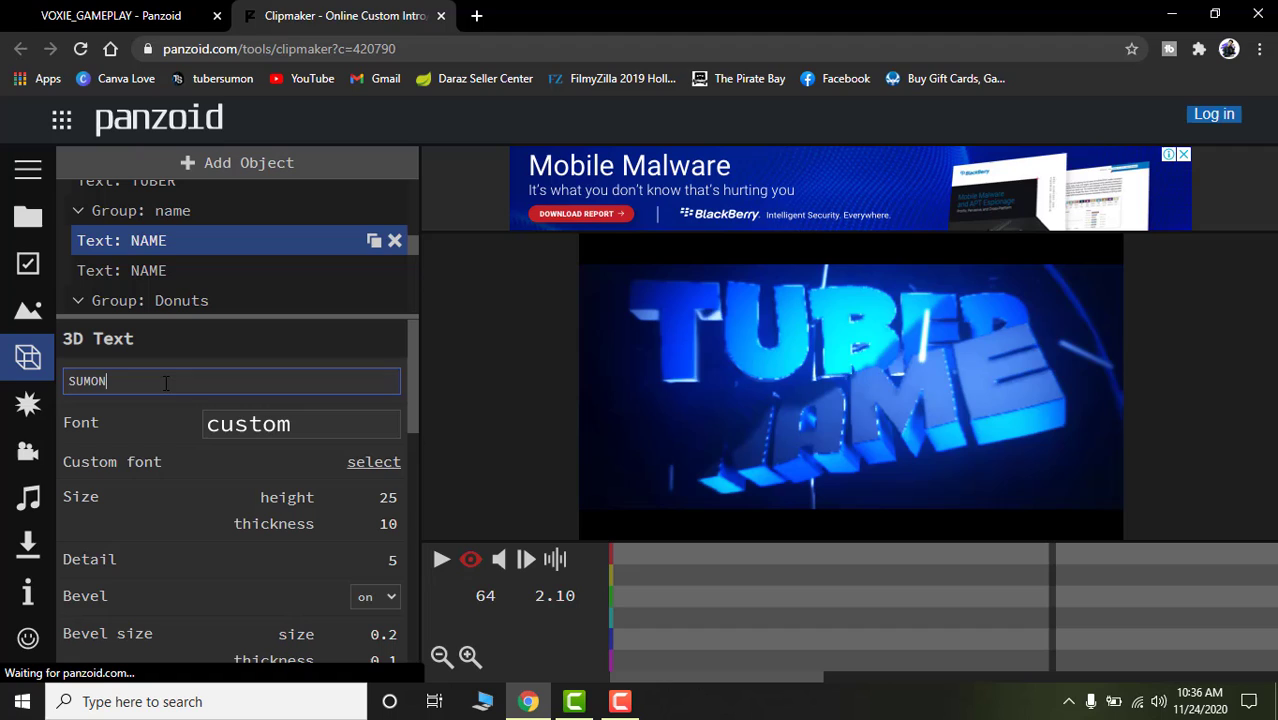
key(Return)
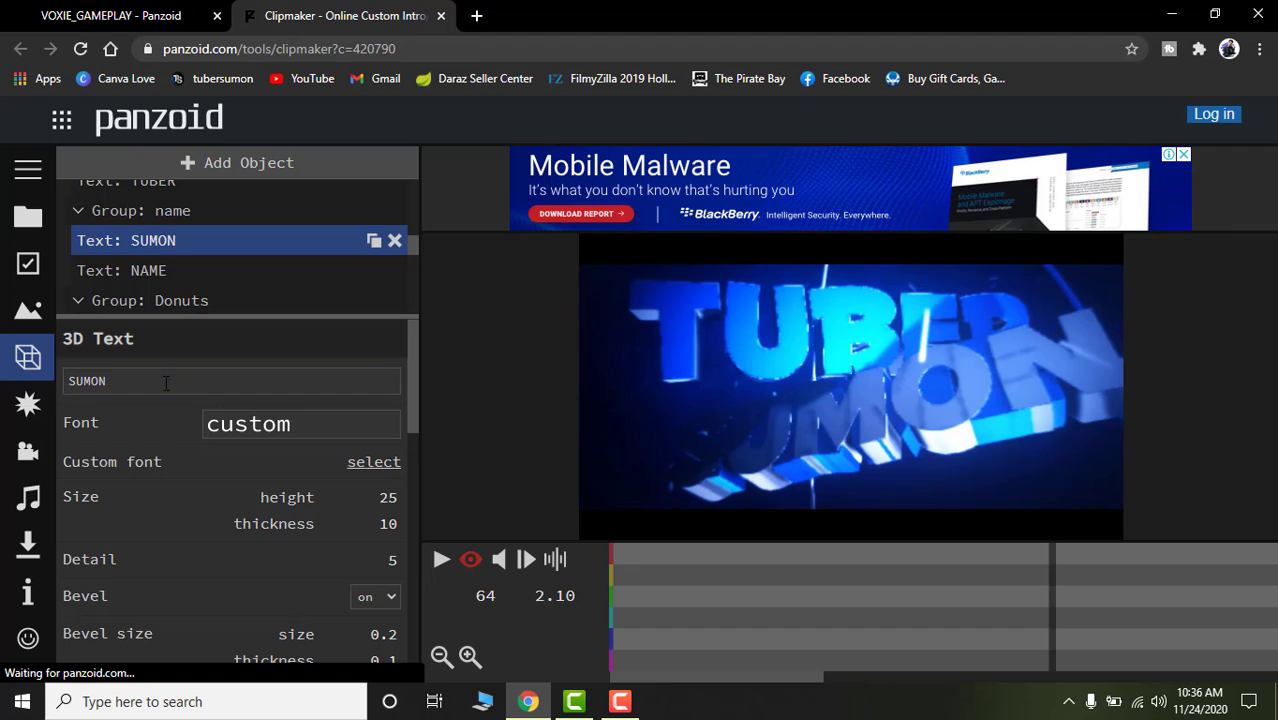
- Change the remaining NAME text object in the group name to the same second word of the channel name
click(146, 280)
click(110, 382)
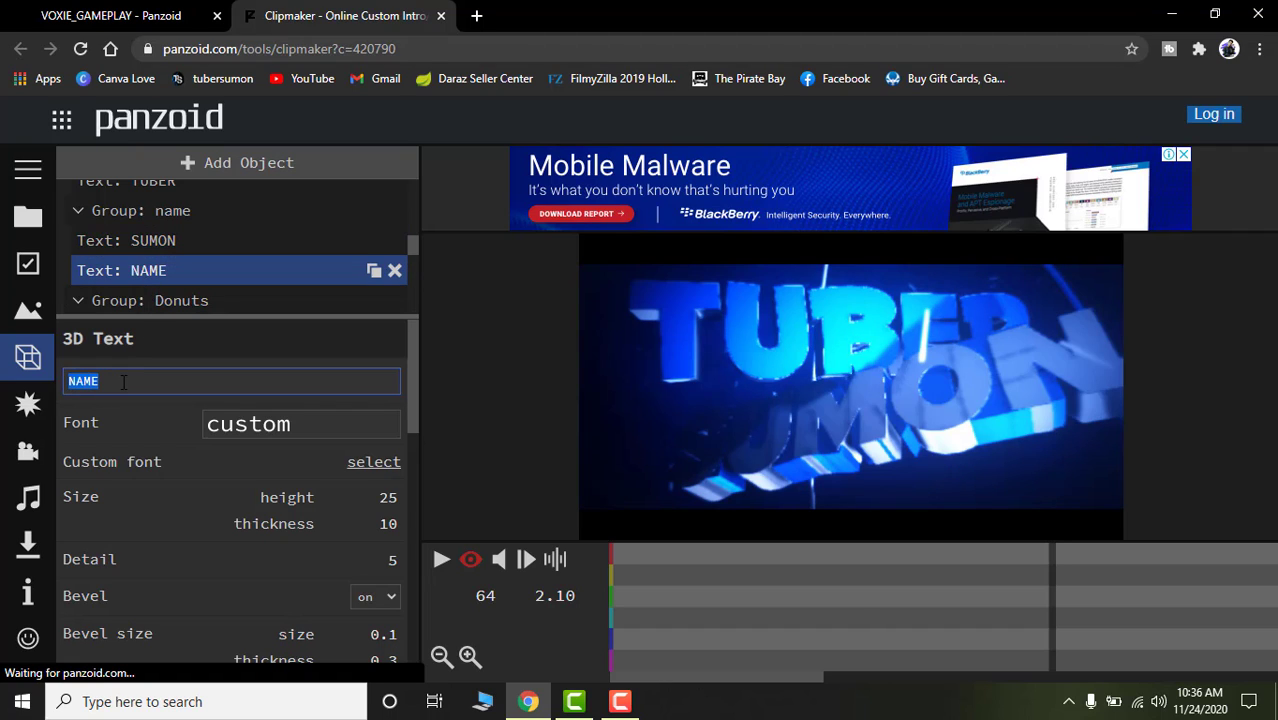
text(SUMON)
key(Return)
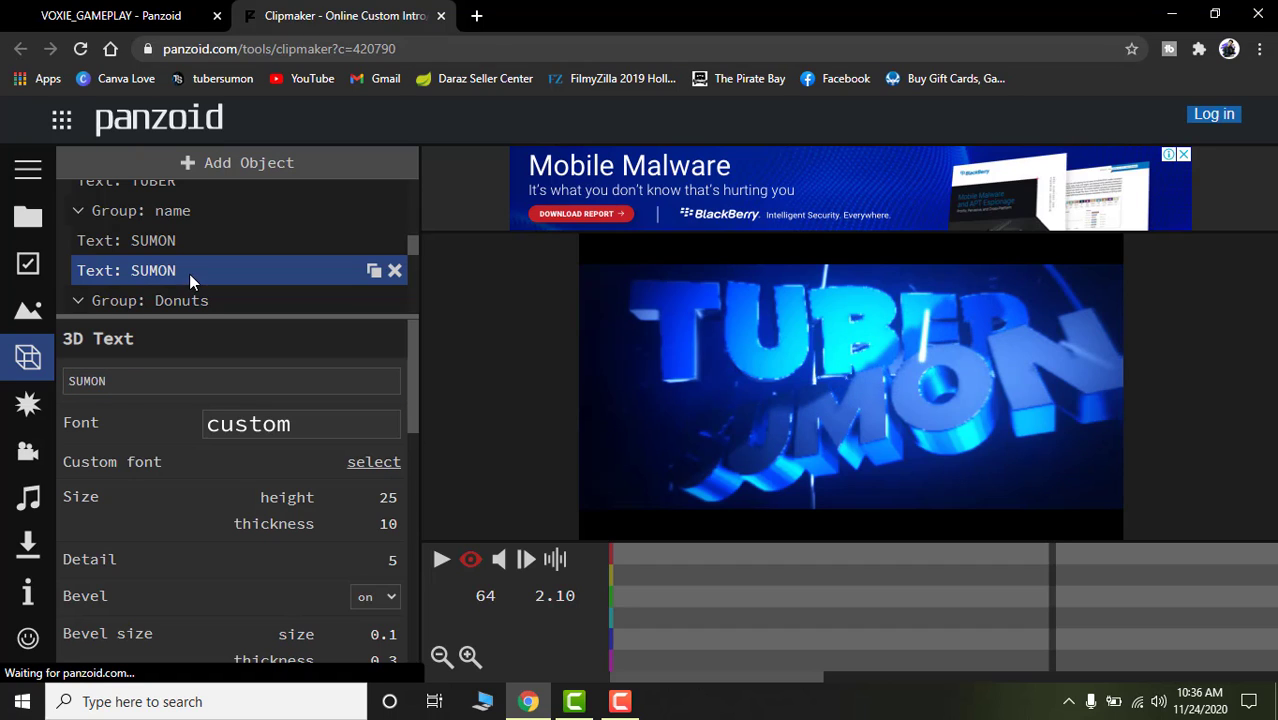
- Locate the YOURNAME texts in the group 2D, preview the intro from frame 93 (3.07 s), and pause at frame 204 (6.77 s)
scroll(201, 274, down, 1)
scroll(183, 247, down, 4)
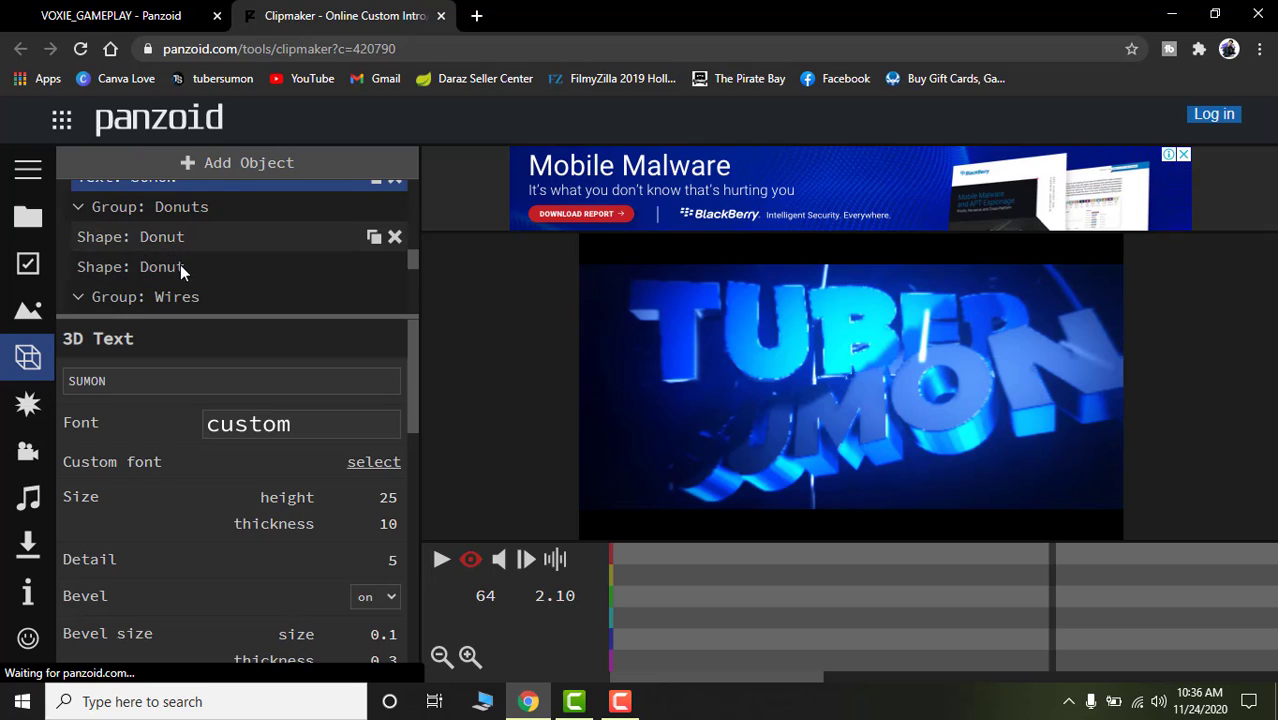
scroll(207, 283, up, 3)
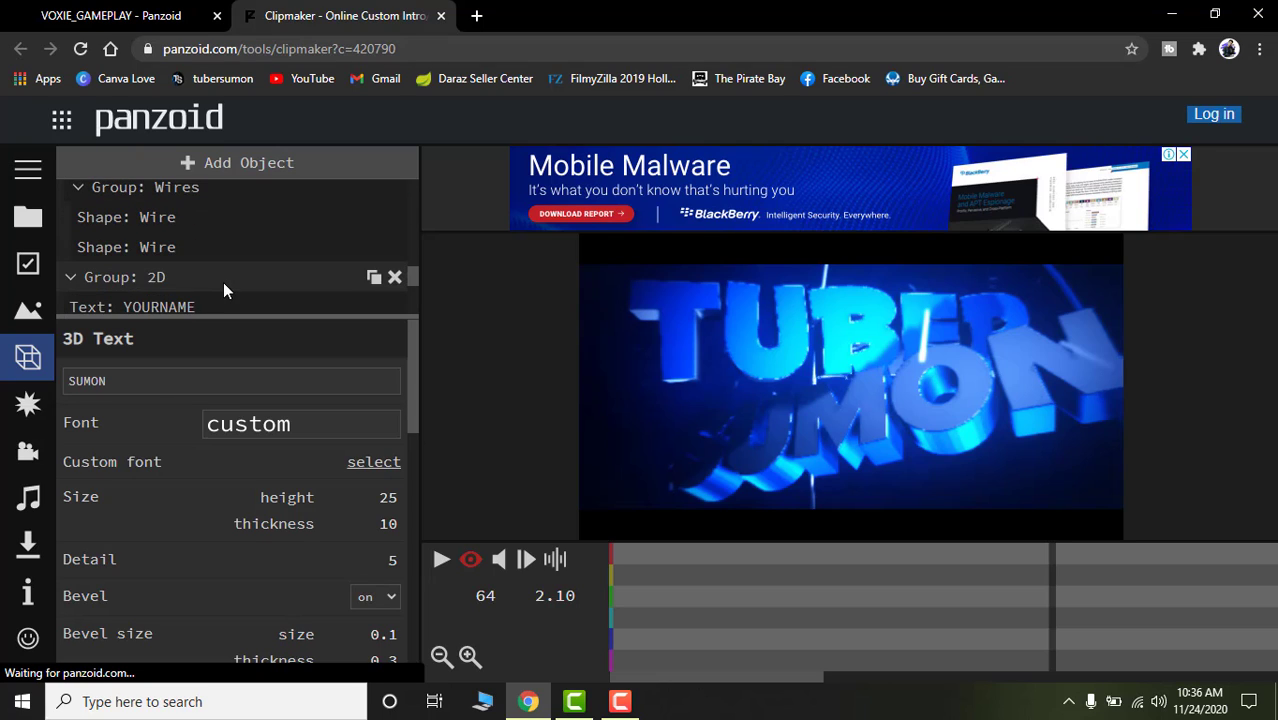
scroll(222, 286, down, 2)
drag(1058, 618, 1256, 611)
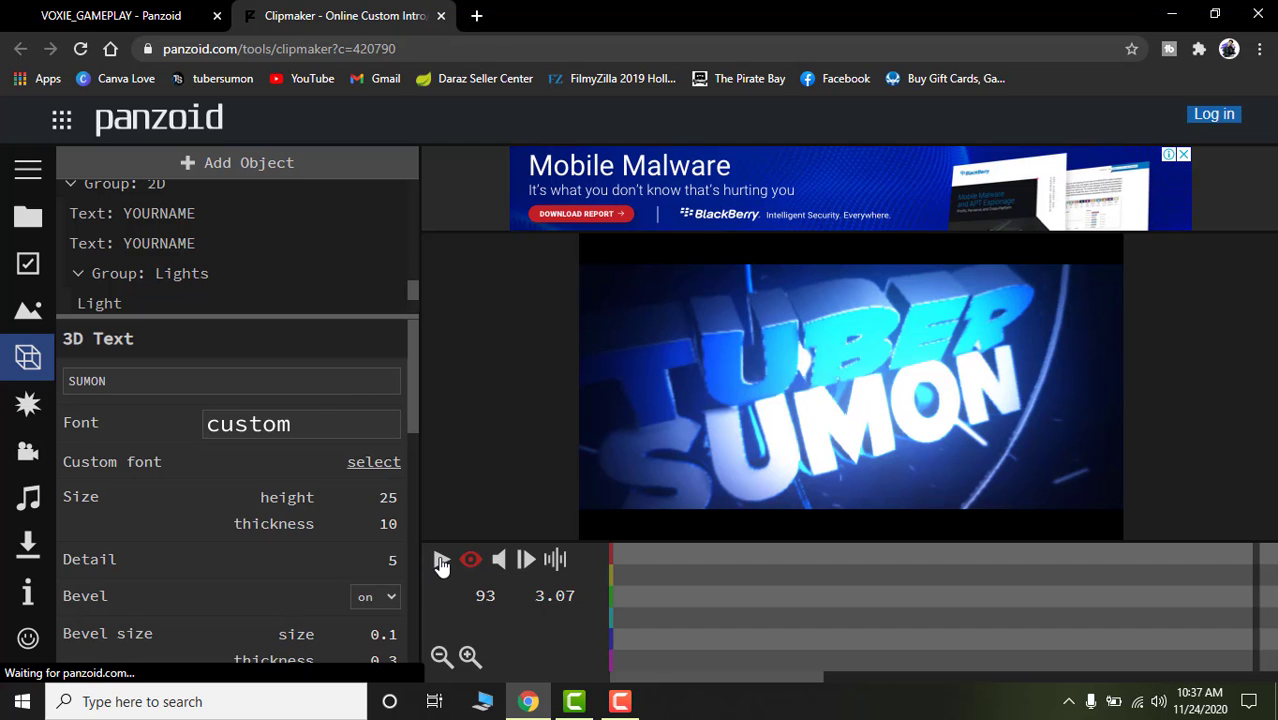
click(443, 565)
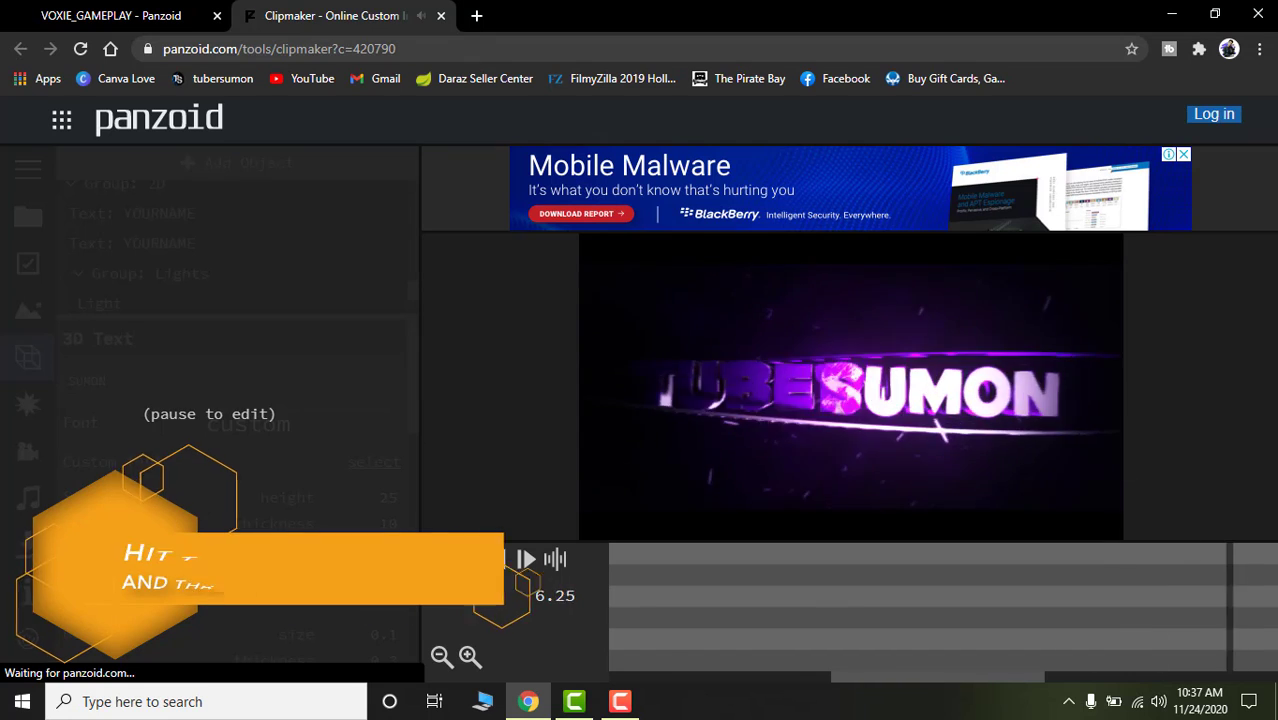
click(443, 565)
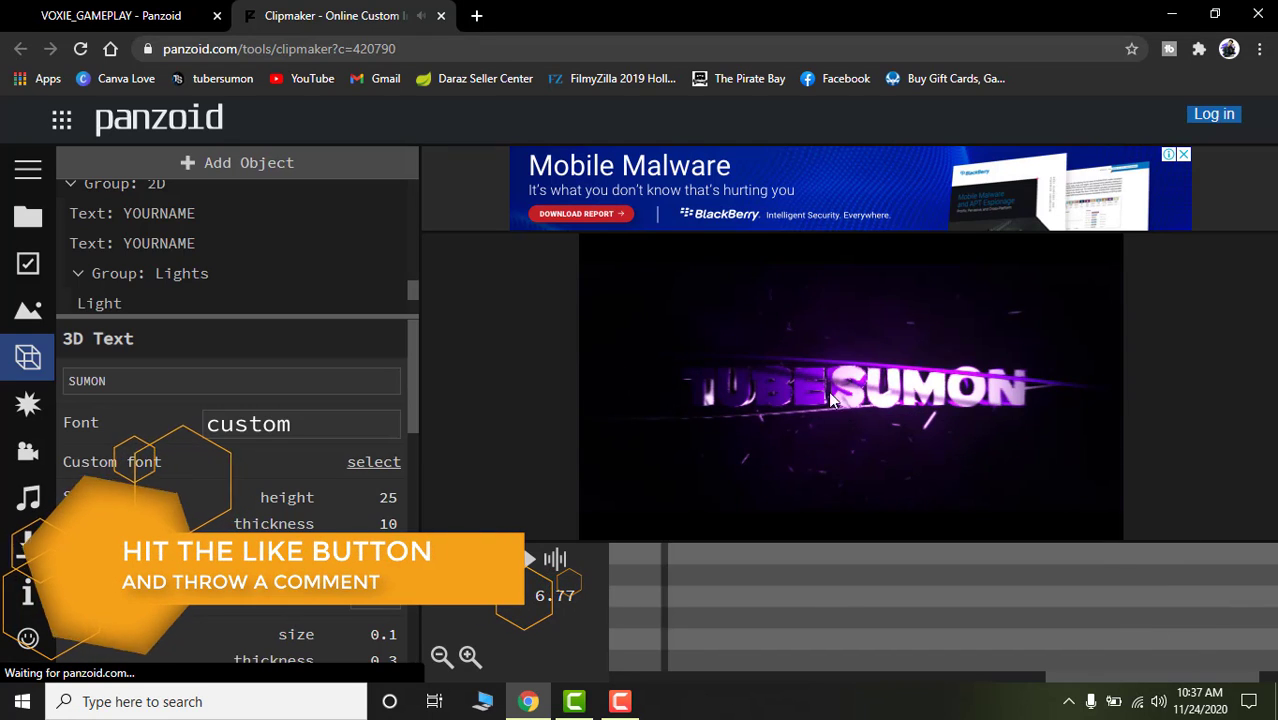
- Replace the first YOURNAME text in the group 2D with the full channel name, with the playhead at frame 269 (8.93 s)
click(173, 215)
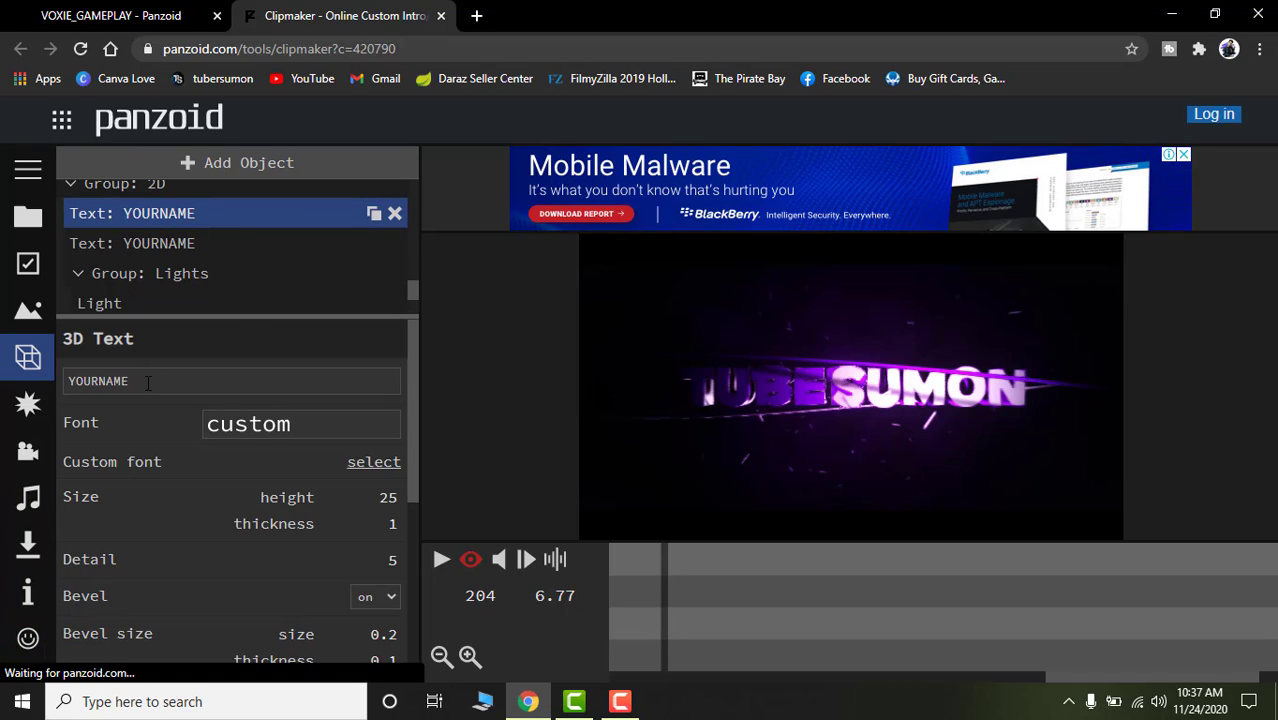
click(148, 383)
key(shift+Left)
key(shift+Left)
key(shift+Left)
key(shift+Left)
key(shift+Left)
key(shift+Left)
key(shift+Left)
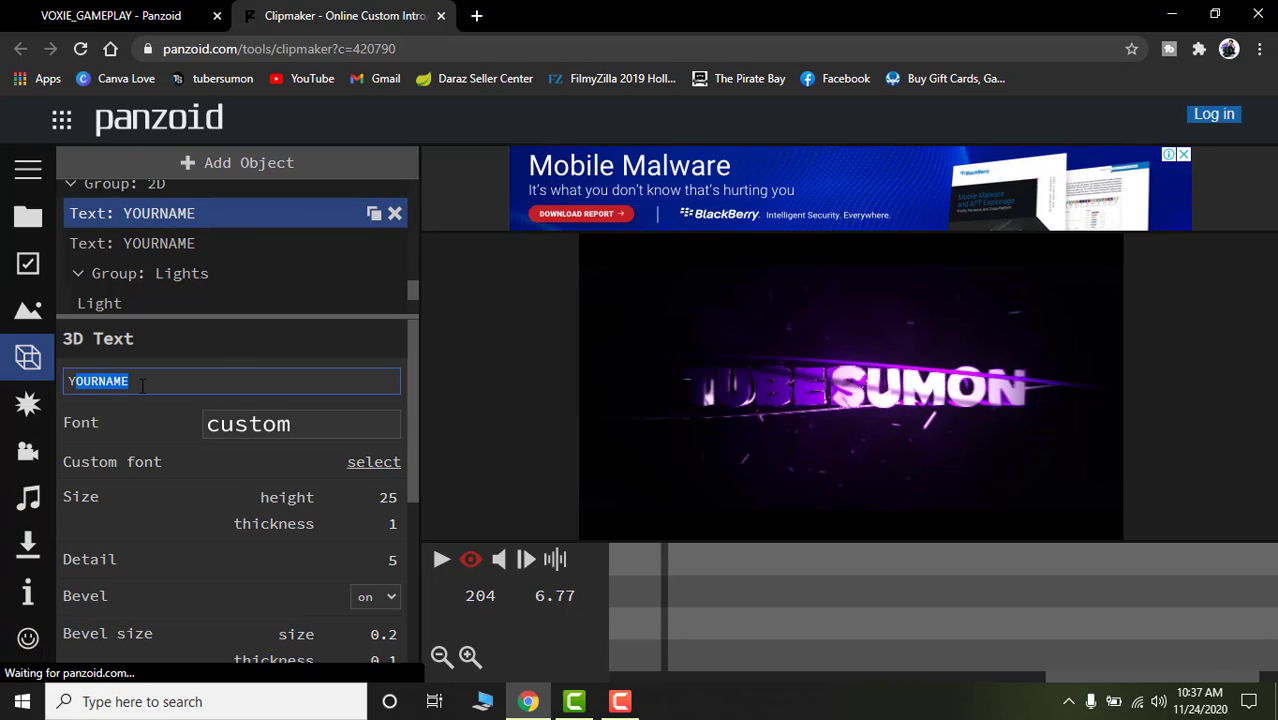
key(BackSpace)
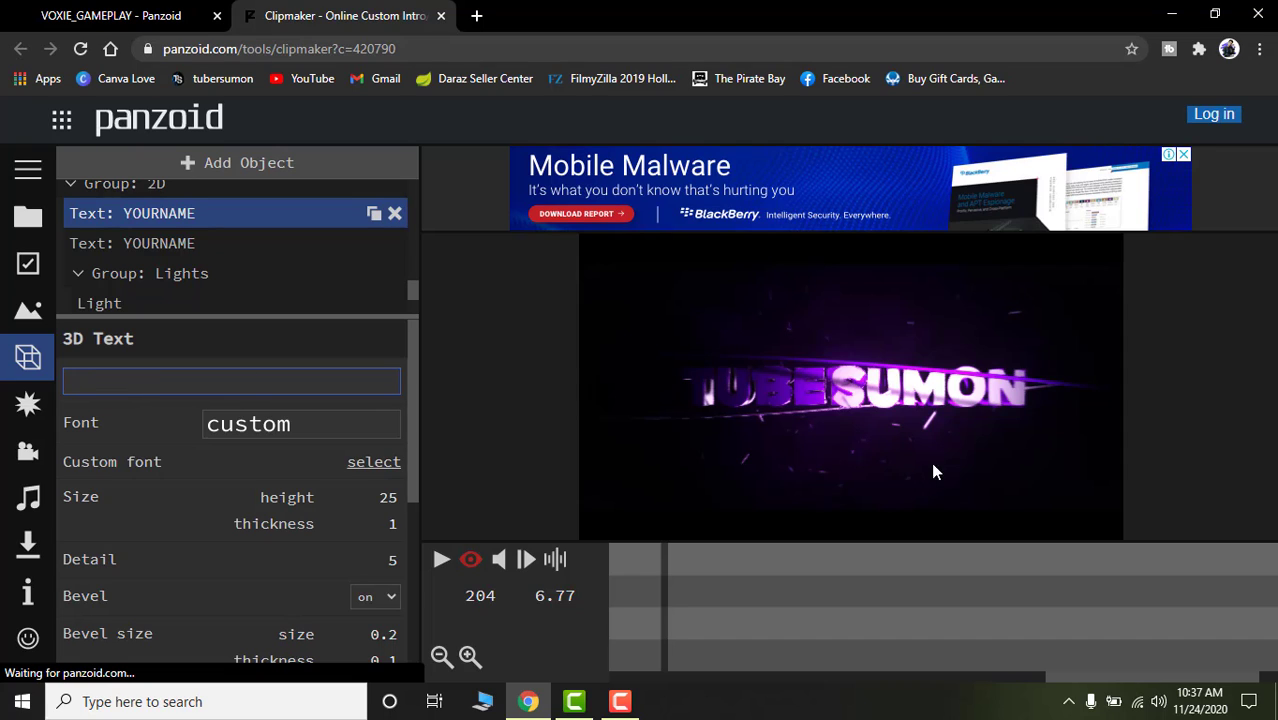
drag(667, 609, 1122, 632)
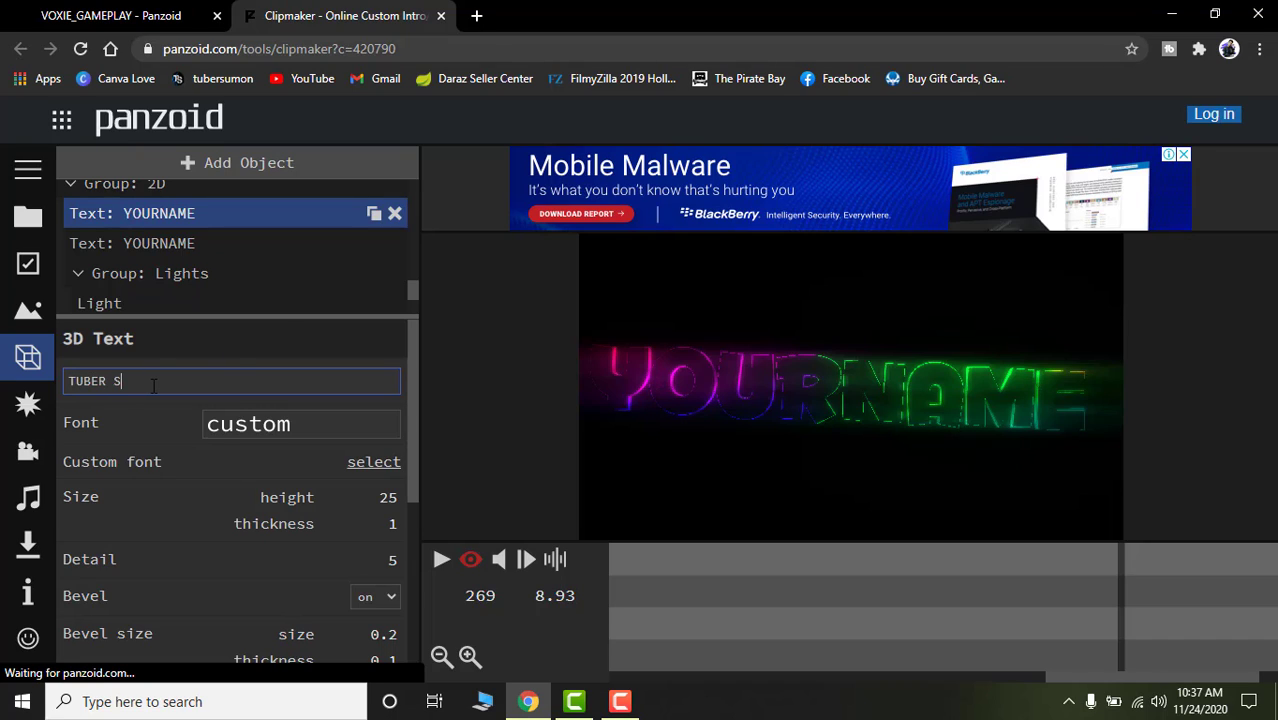
key(Return)
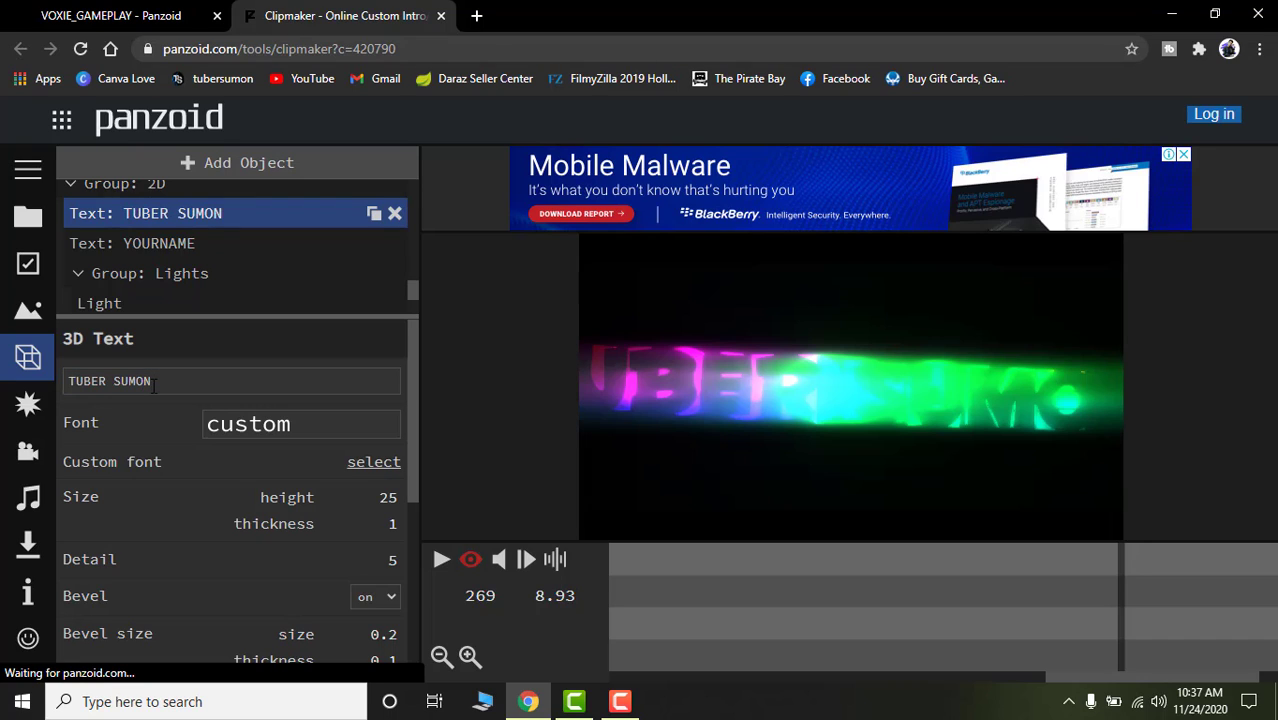
- Change the remaining YOURNAME text object in the group 2D to the full channel name
click(142, 245)
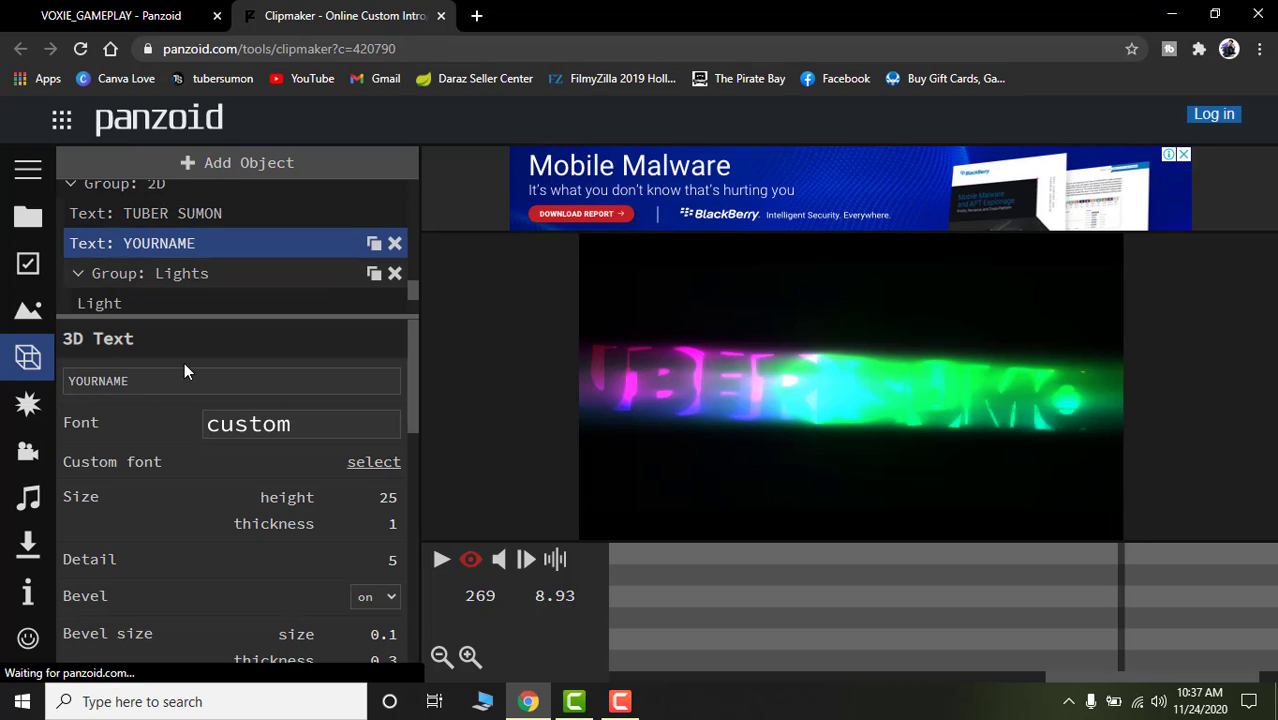
drag(155, 382, 77, 388)
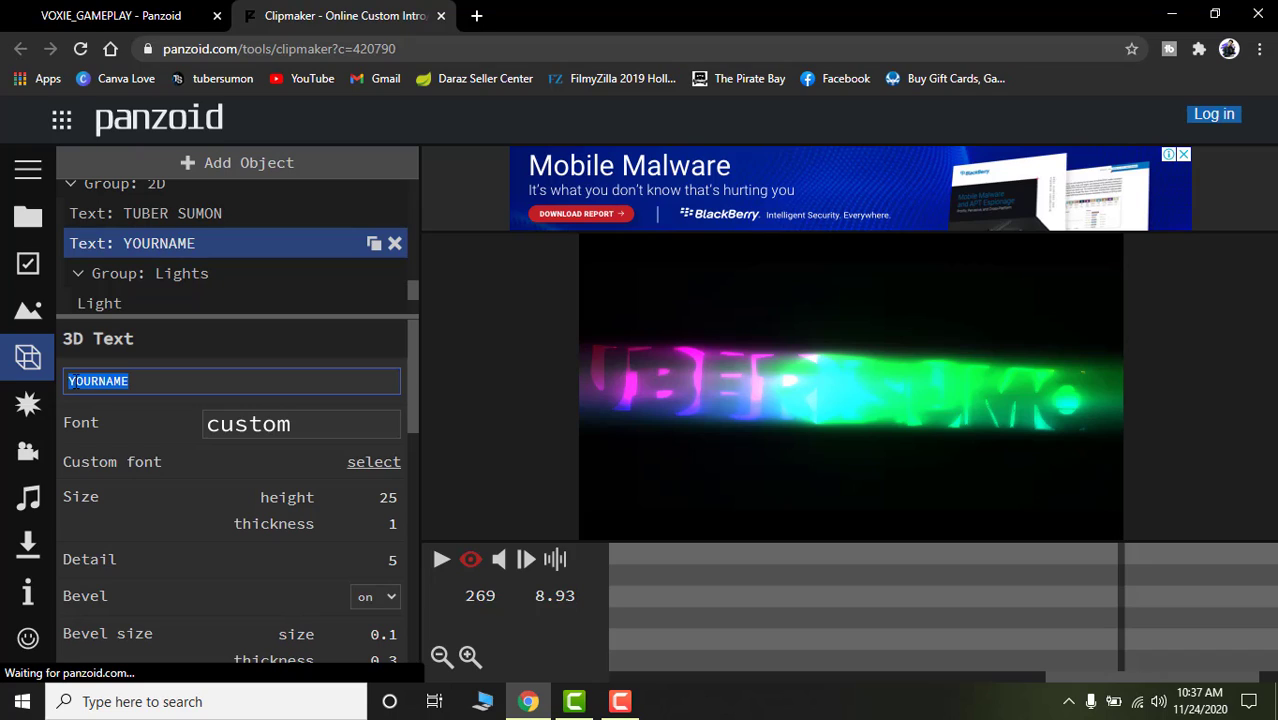
key(BackSpace)
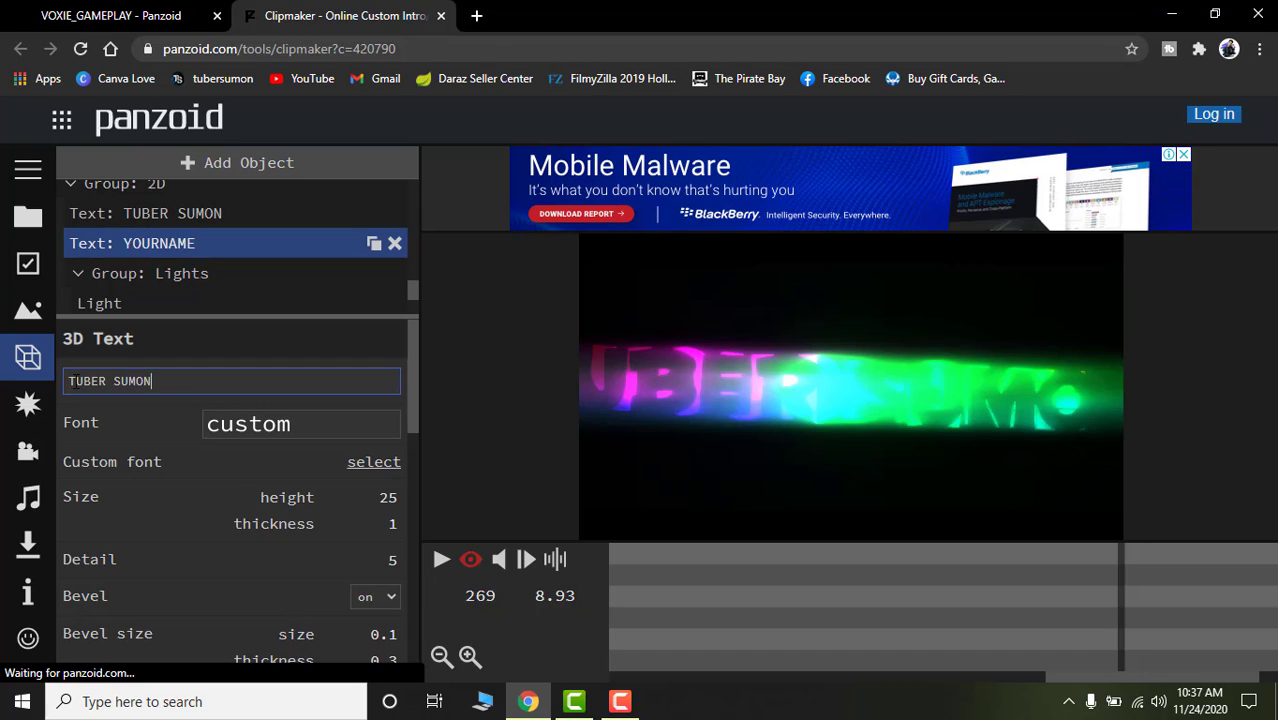
key(Return)
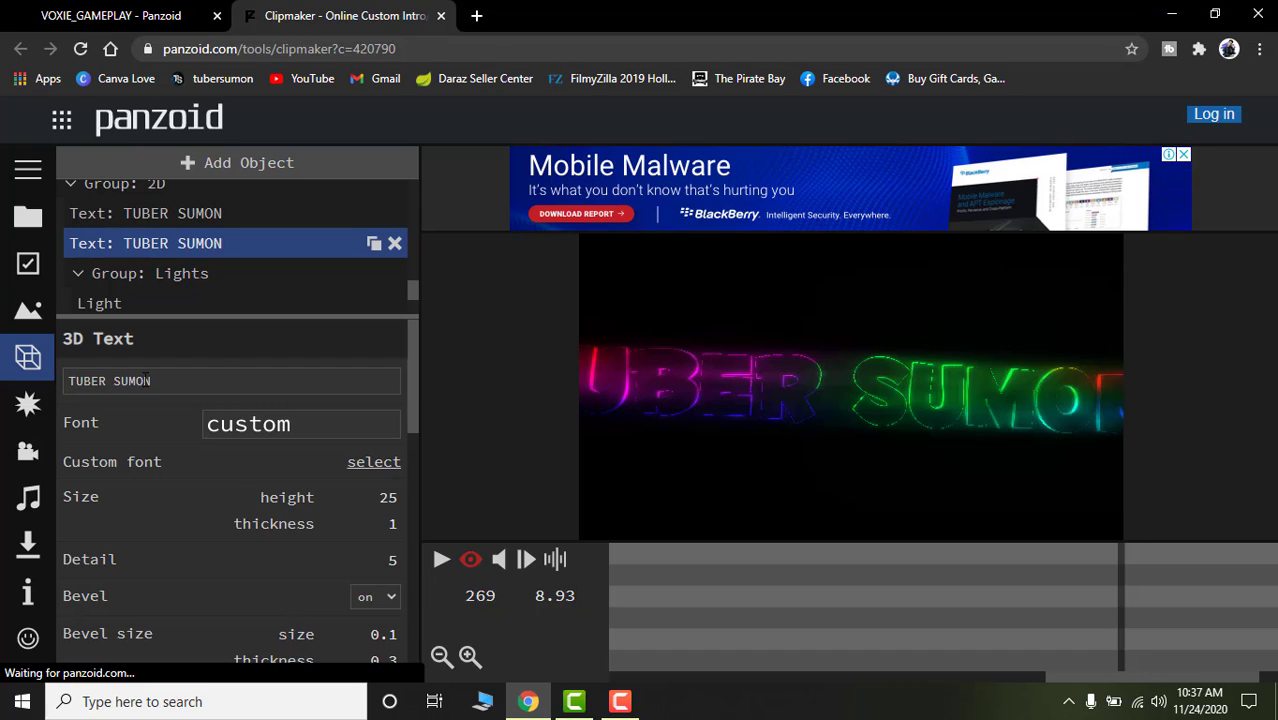
- Check the object list for remaining texts, play the customized intro, and pause it at frame 34 (1.10 s)
scroll(144, 288, down, 1)
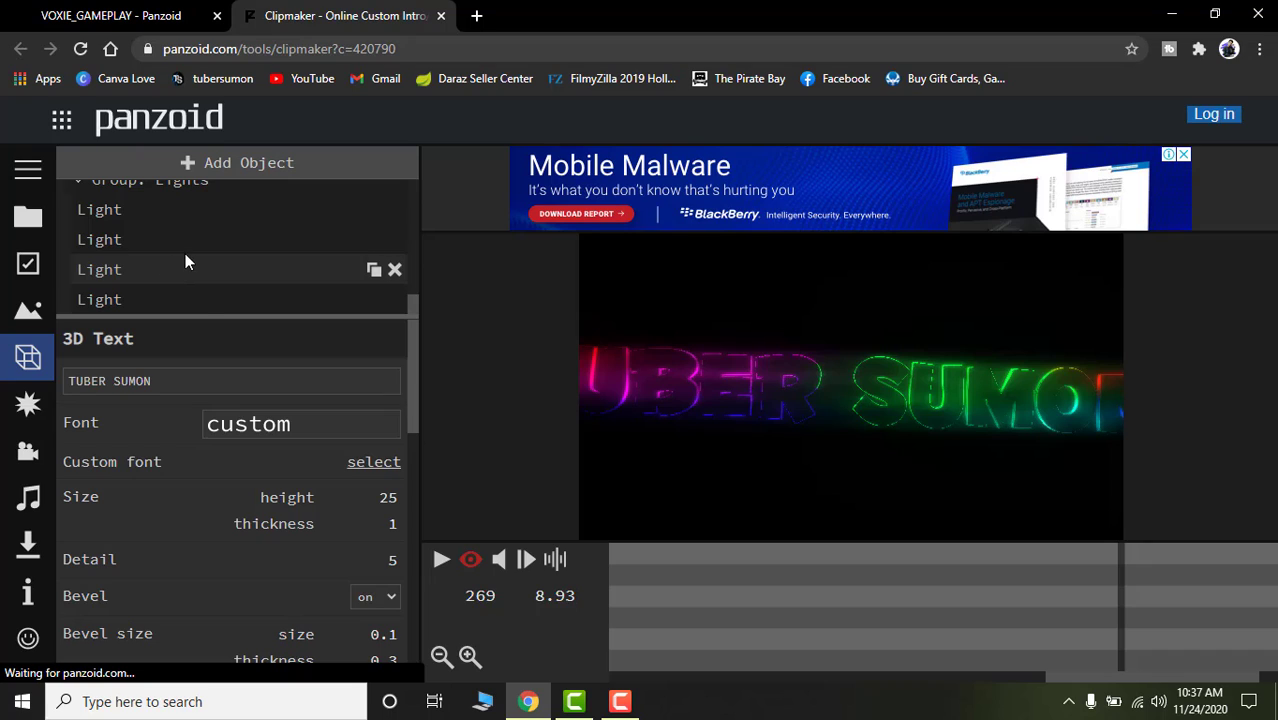
scroll(185, 262, down, 1)
scroll(185, 262, up, 2)
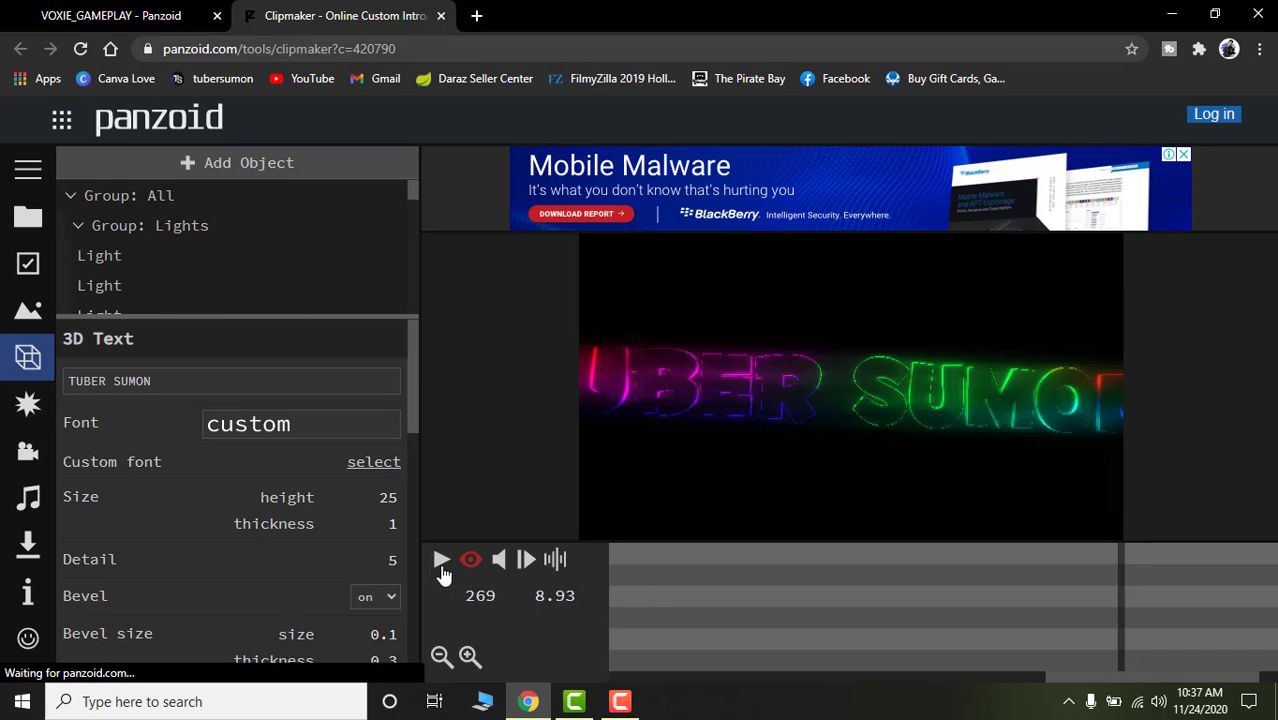
click(441, 561)
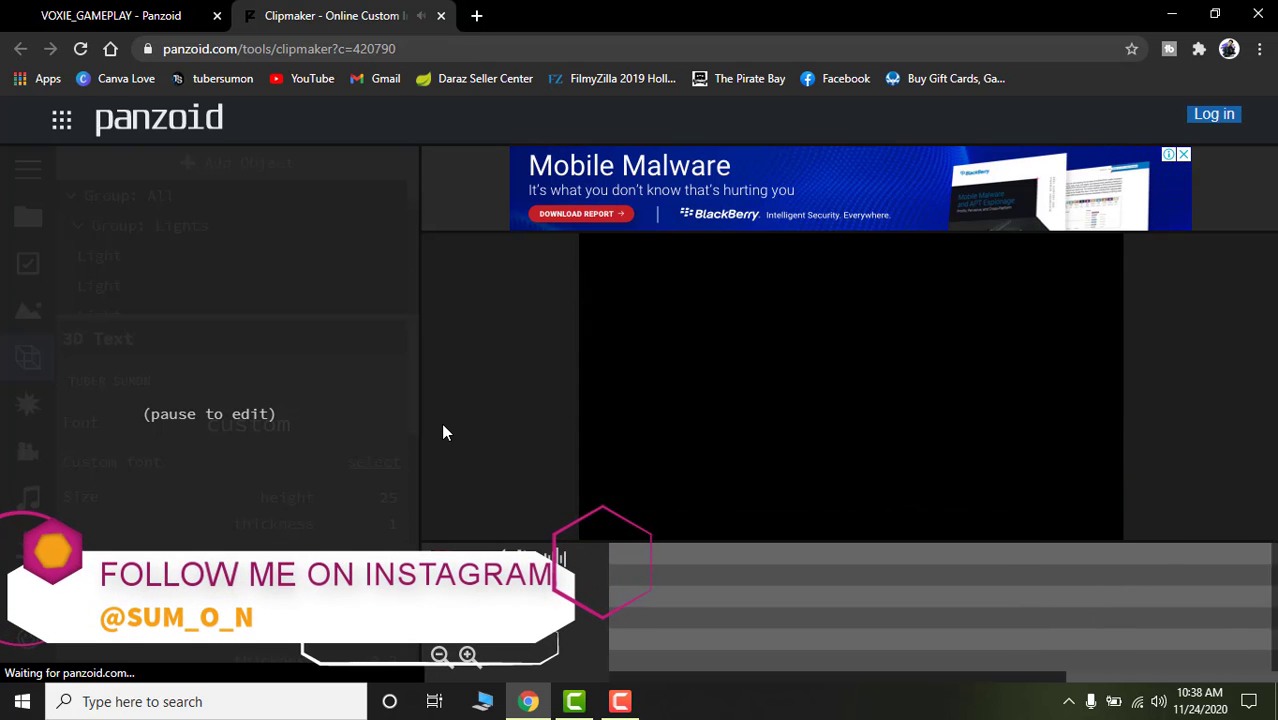
click(450, 560)
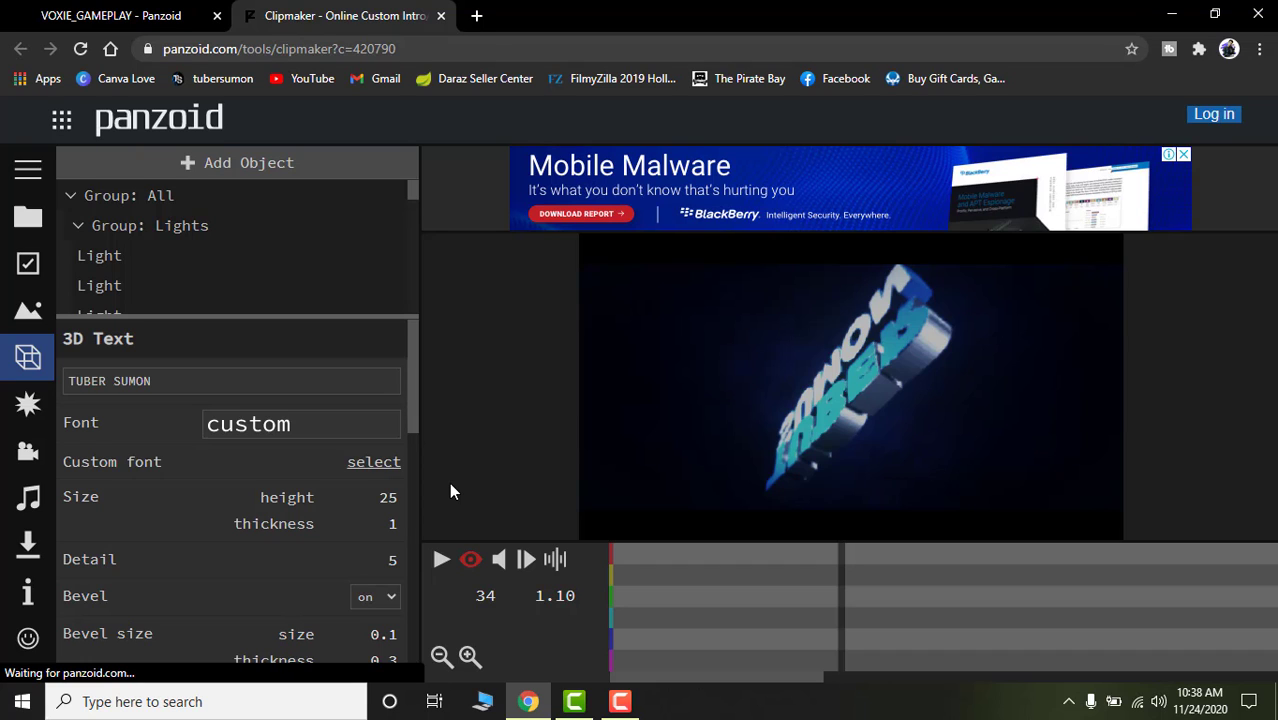
- Return from the VOXIE_GAMEPLAY page to the Panzoid creations gallery and browse further intro templates
click(75, 8)
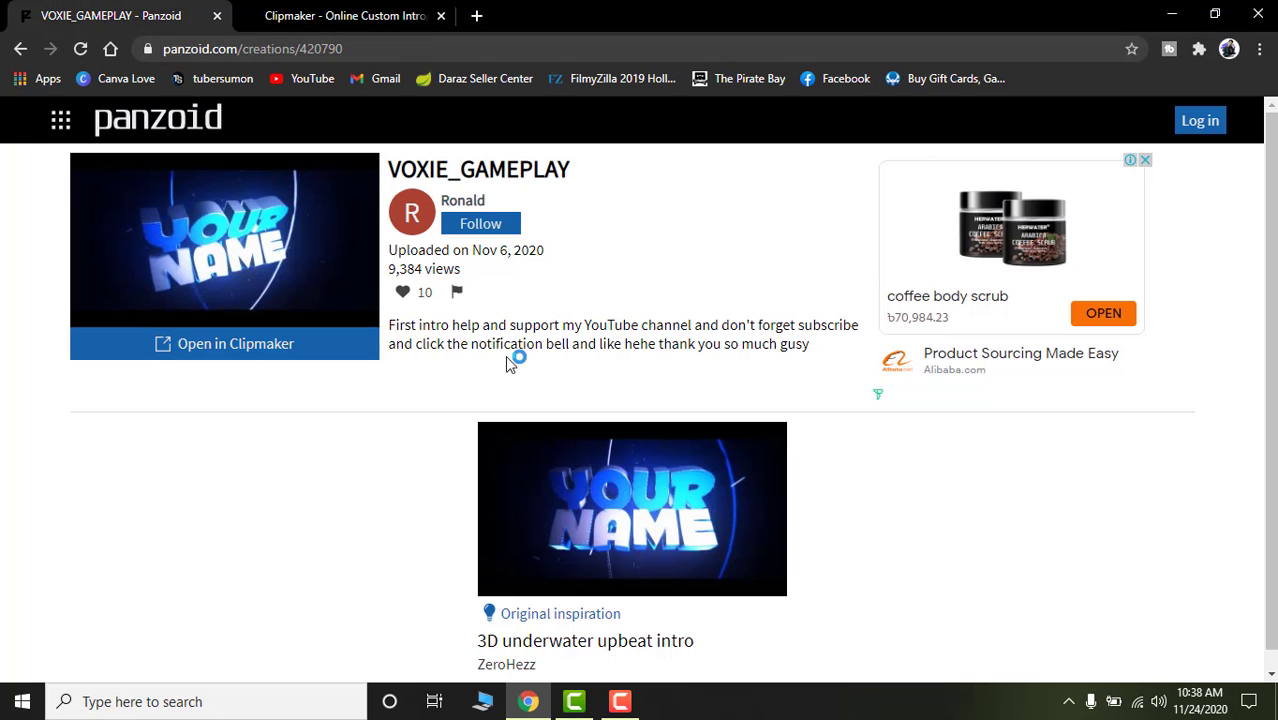
scroll(600, 370, down, 1)
scroll(862, 531, up, 1)
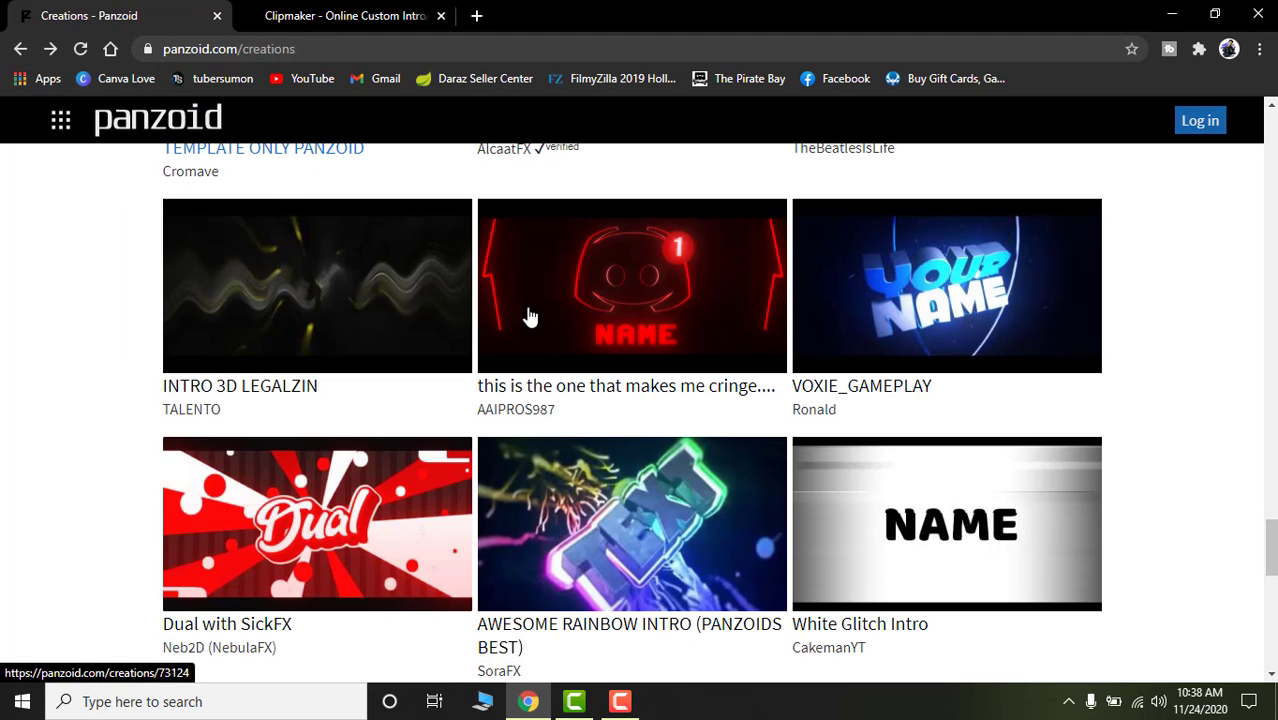
scroll(648, 465, down, 5)
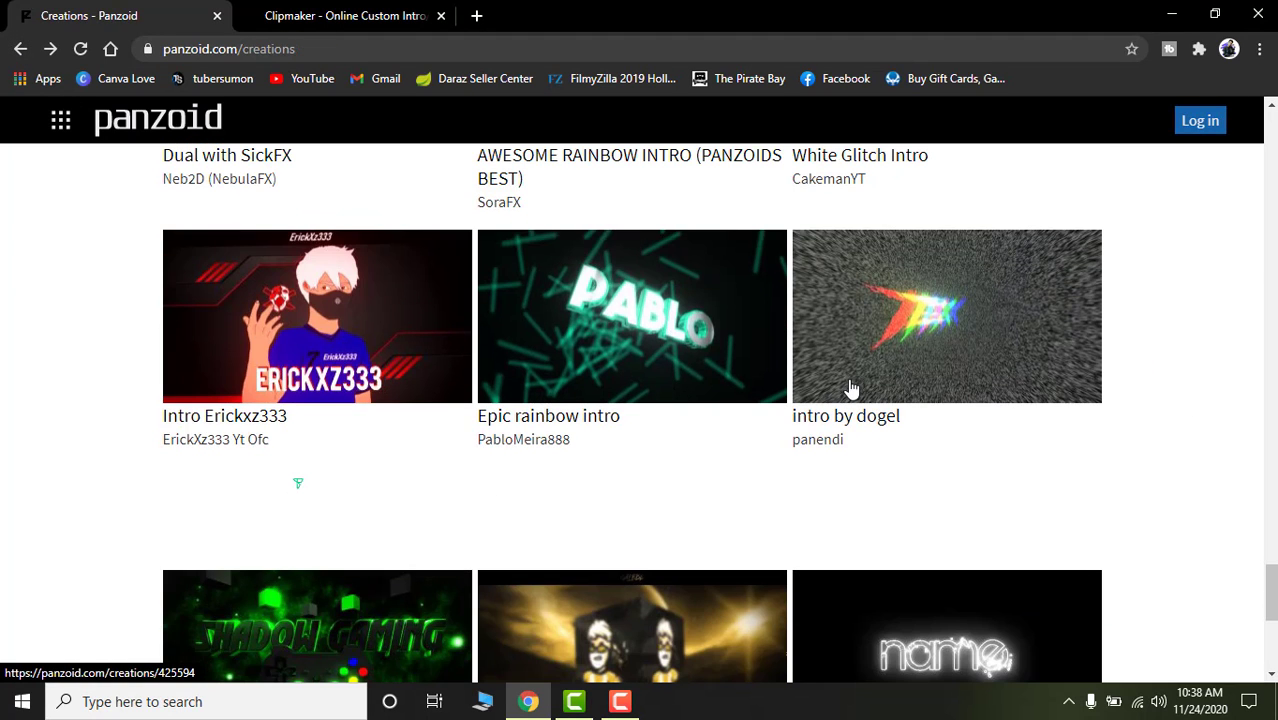
scroll(1105, 379, down, 4)
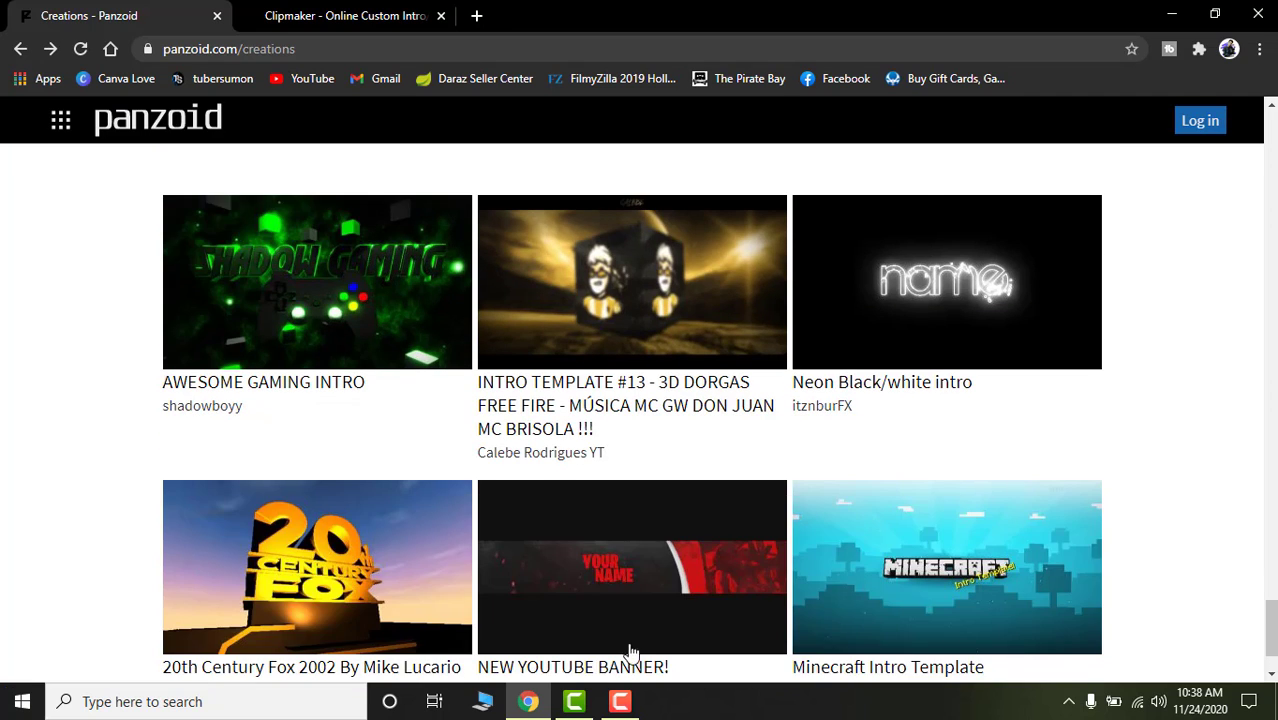
scroll(1133, 422, down, 7)
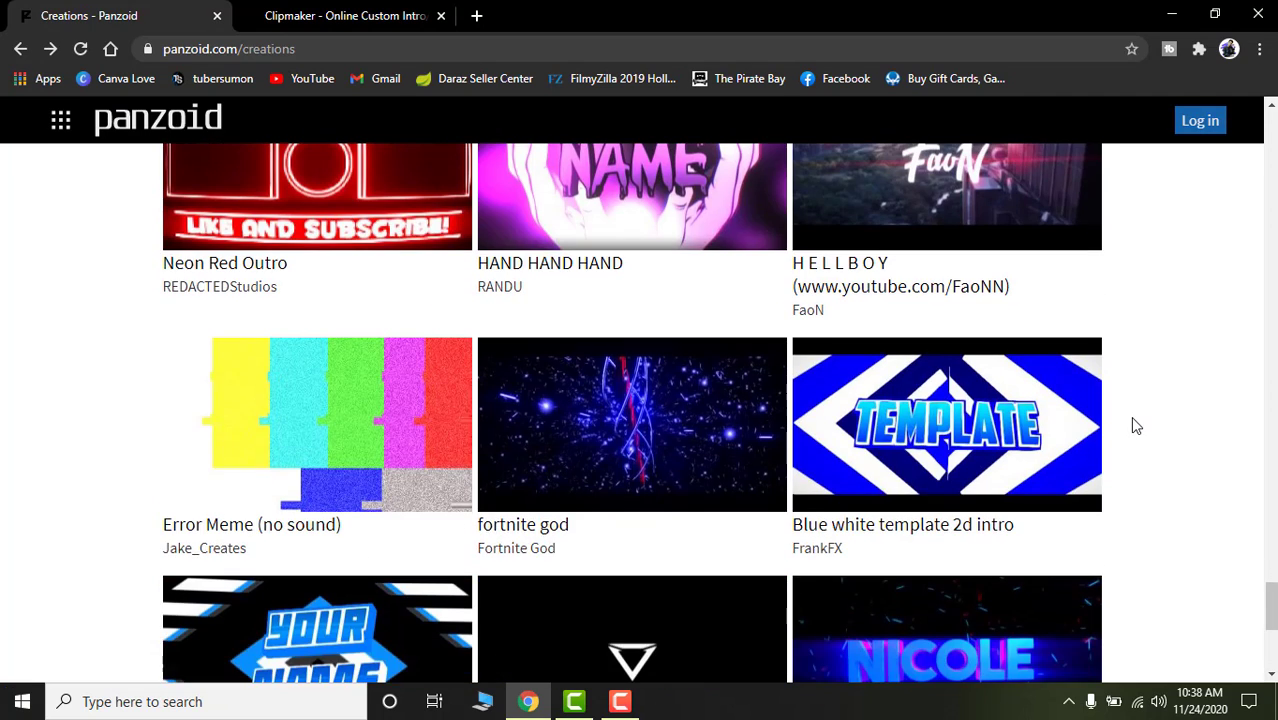
scroll(1127, 405, down, 9)
- Close the Clipmaker project of the VOXIE_GAMEPLAY intro and leave without saving the changes
click(368, 14)
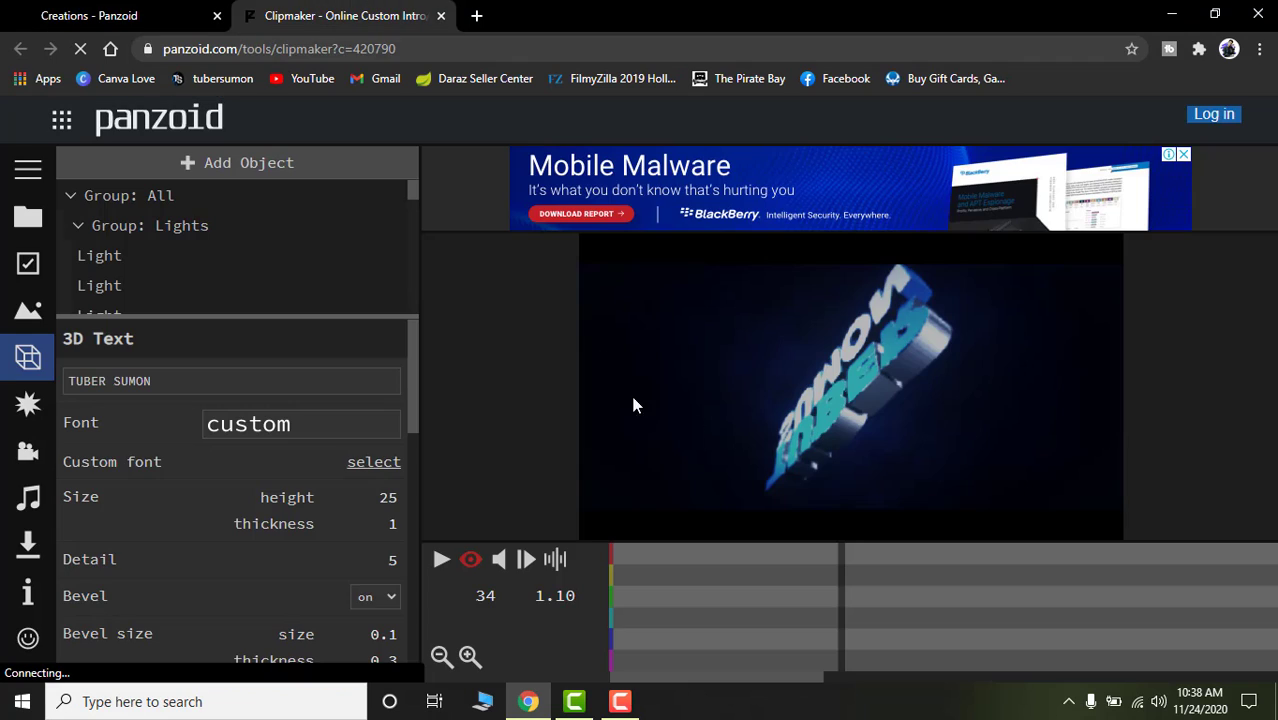
click(441, 16)
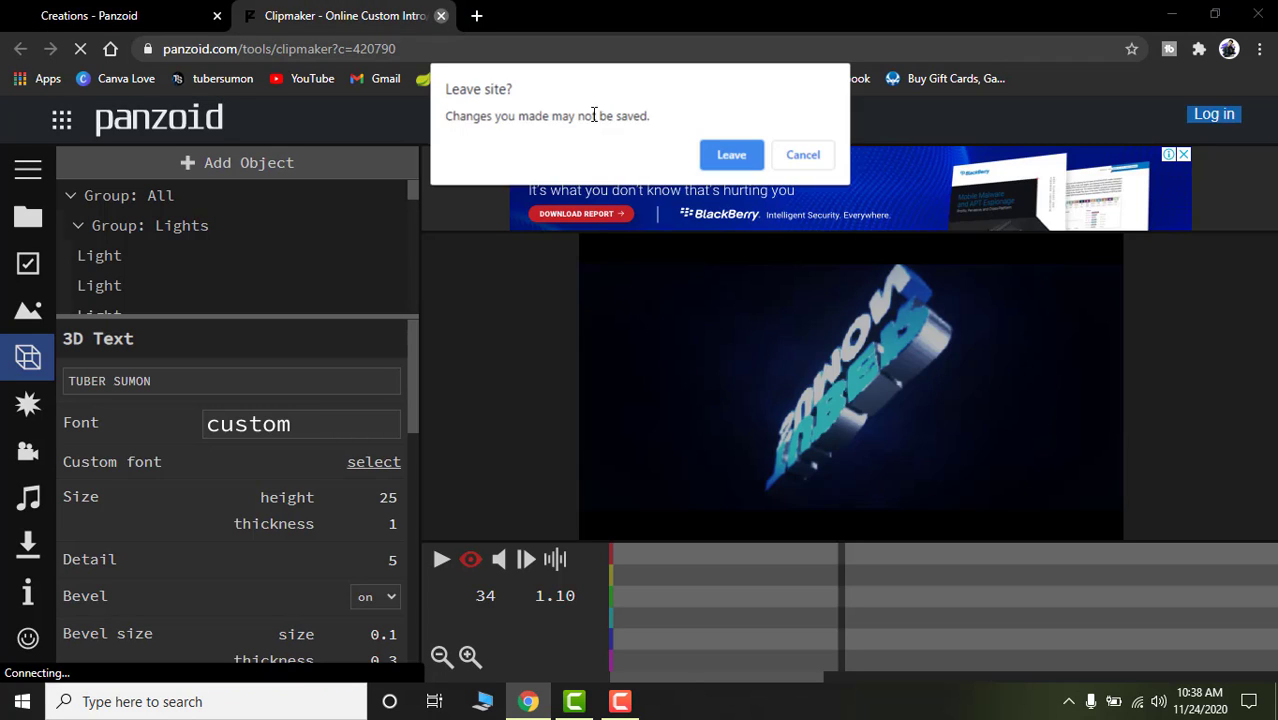
click(729, 156)
- Look through more templates at the end of the creations gallery and go back towards its beginning
scroll(999, 378, down, 5)
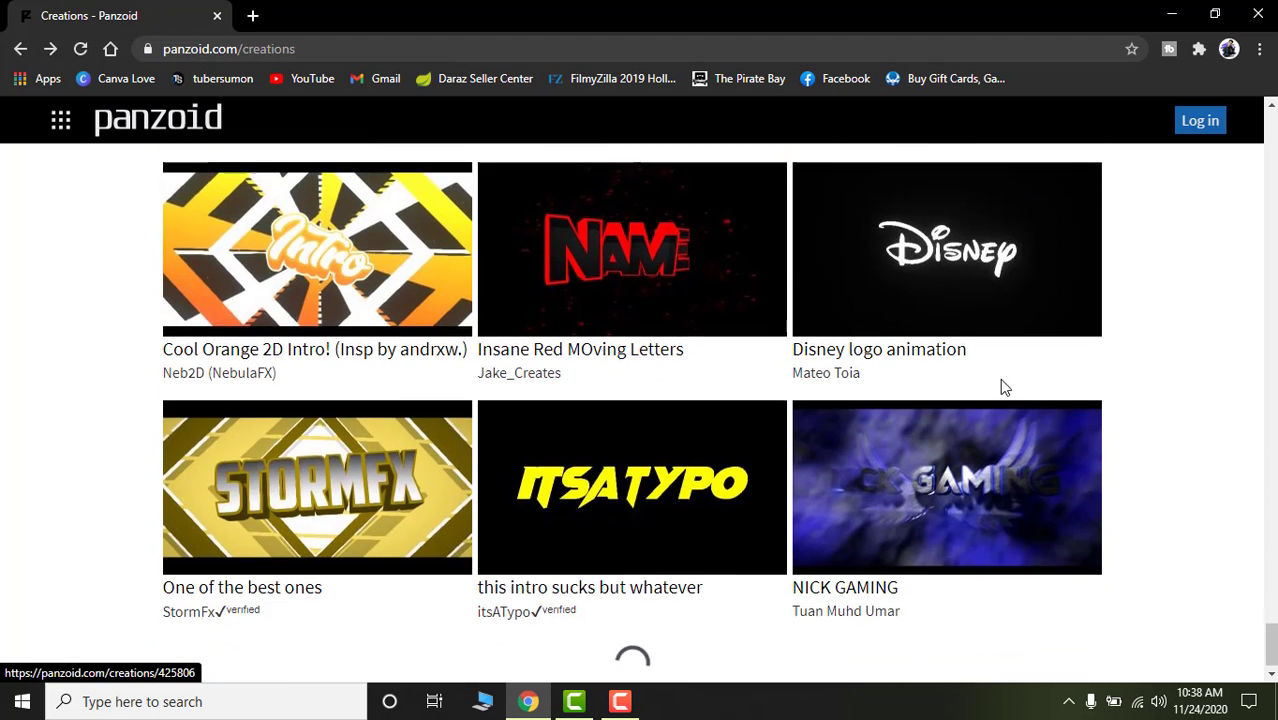
scroll(1012, 378, down, 15)
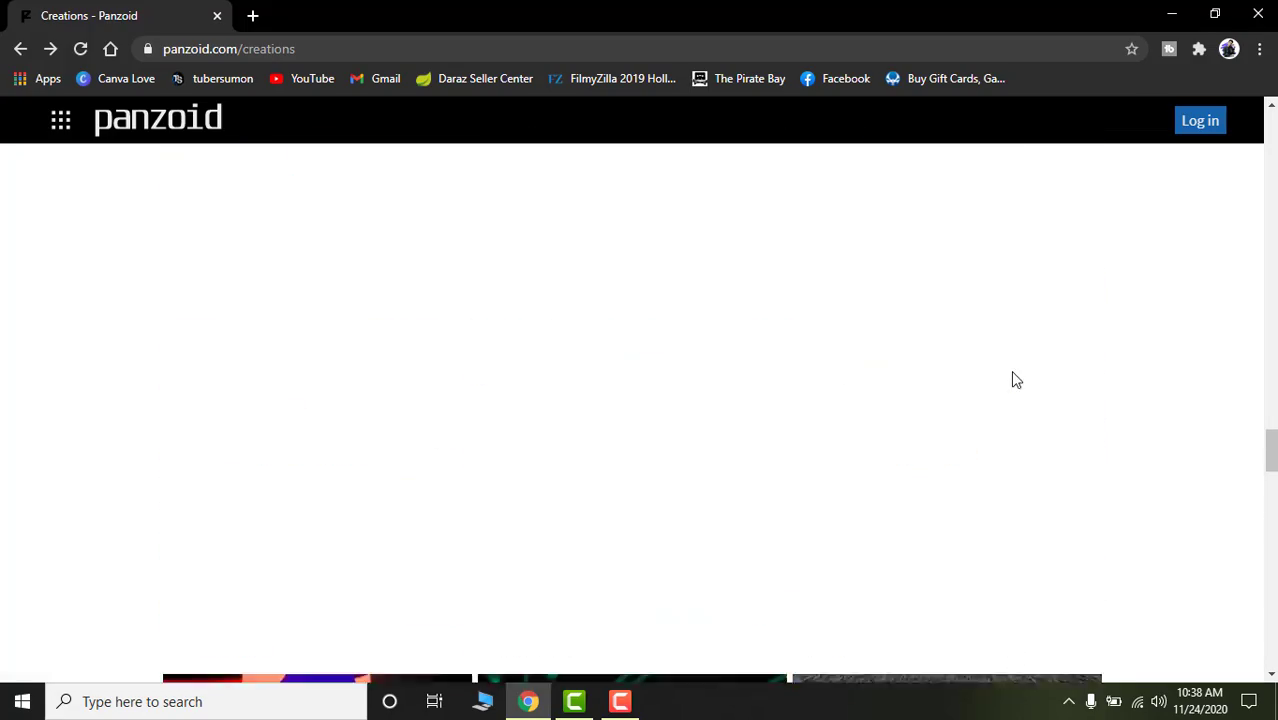
scroll(1012, 378, up, 20)
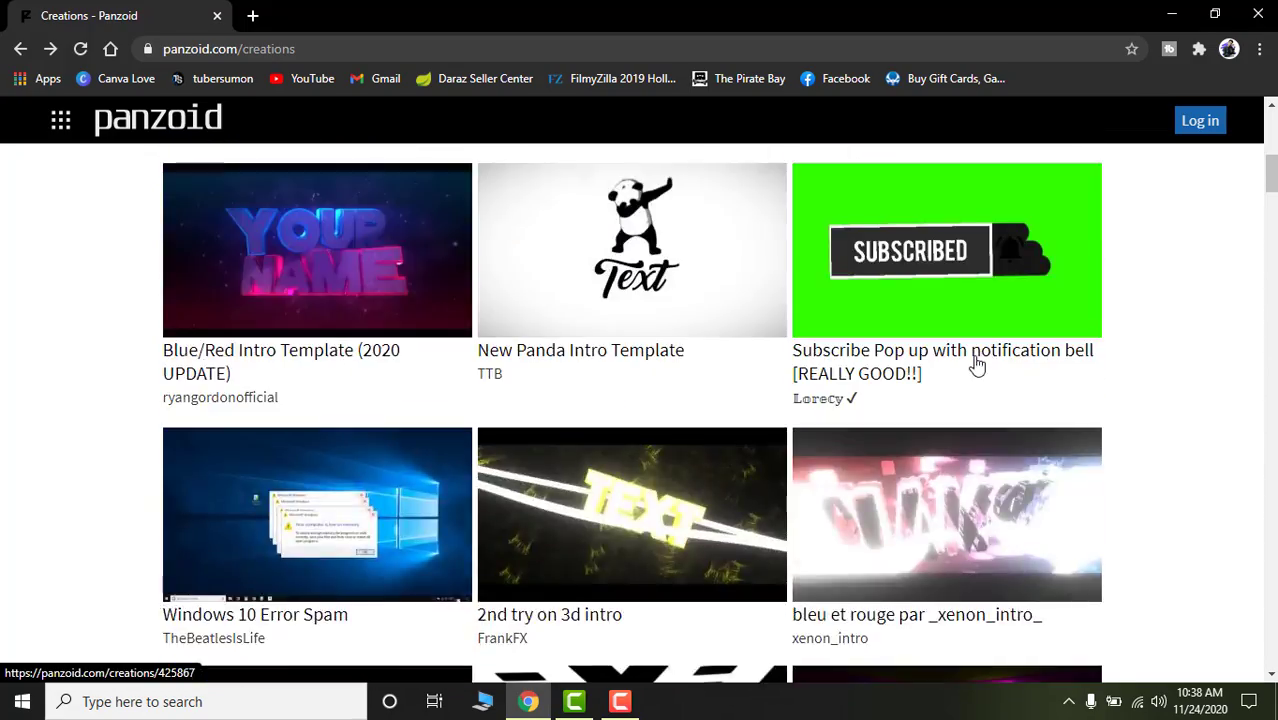